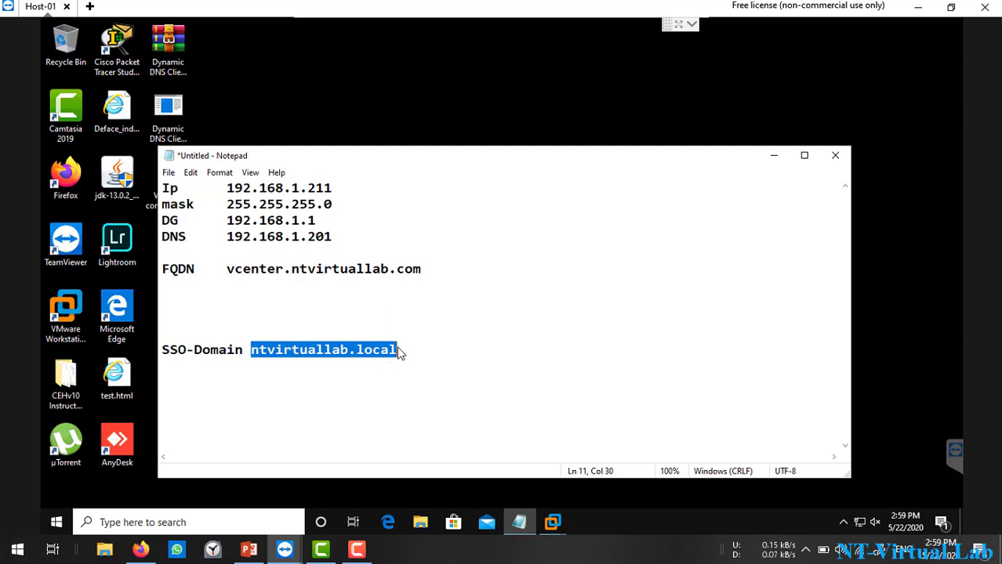
# Step: Minimize the Notepad notes that hold the vCenter network and SSO-domain settings
pyautogui.click(773, 161)
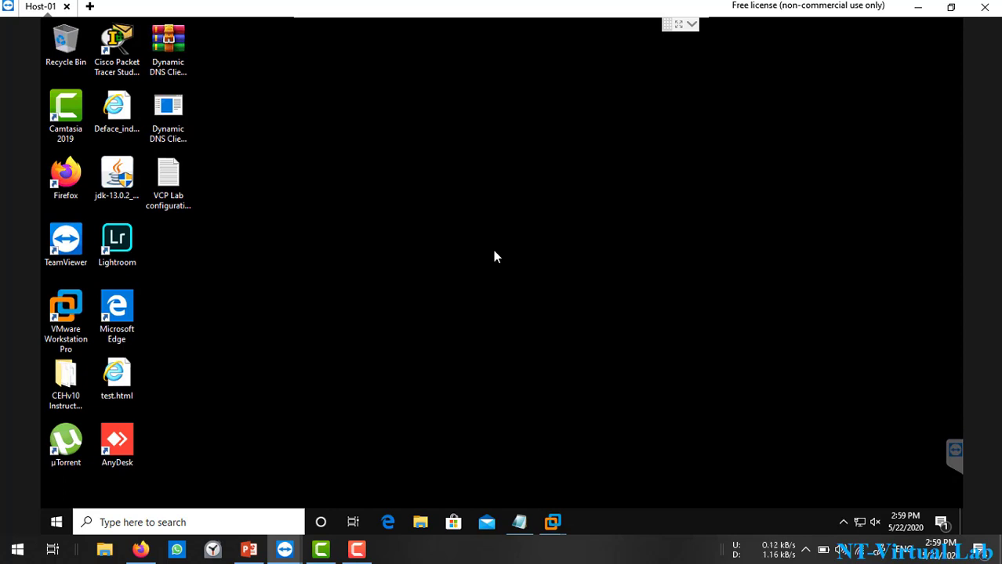
pyautogui.rightClick(421, 523)
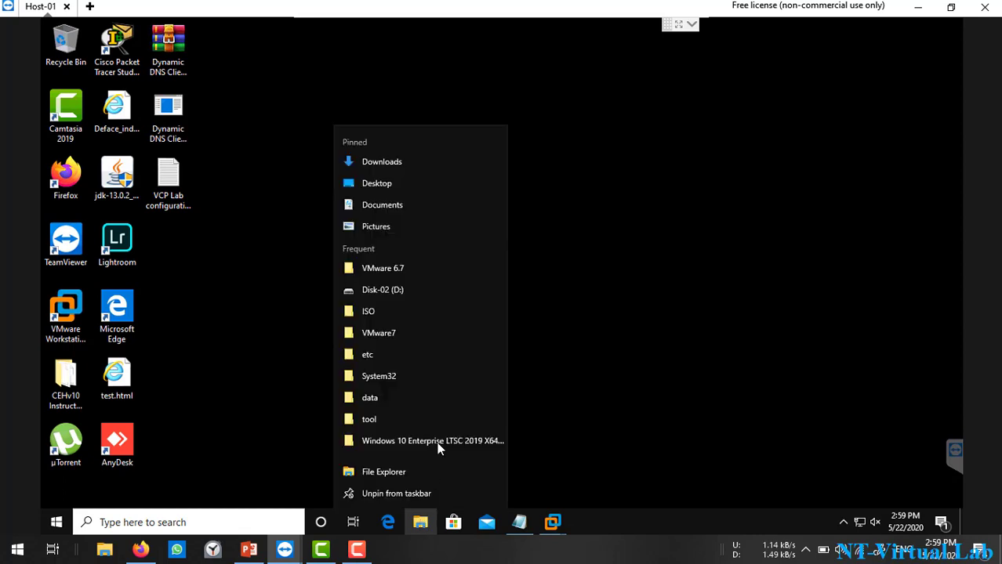
pyautogui.click(381, 355)
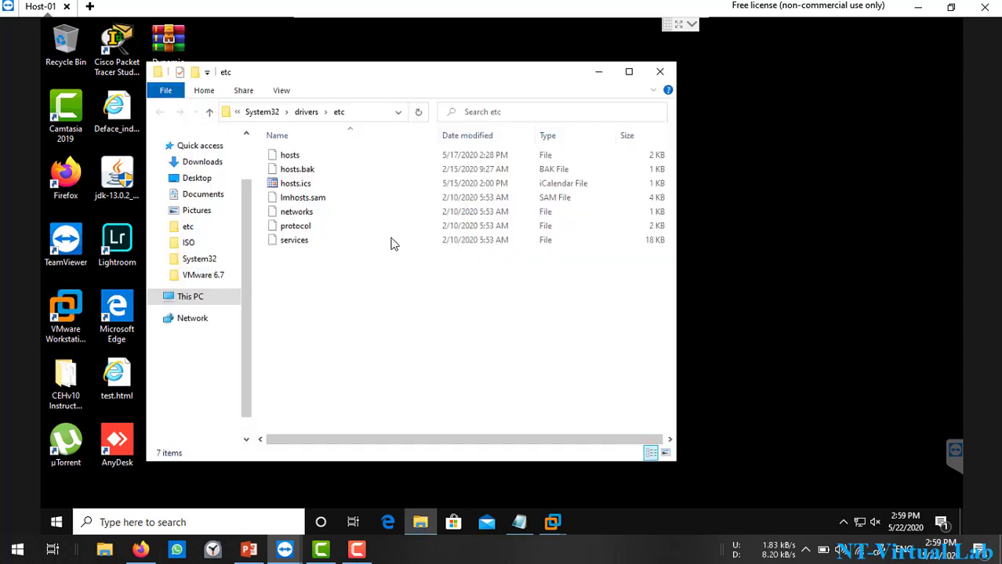
pyautogui.rightClick(284, 160)
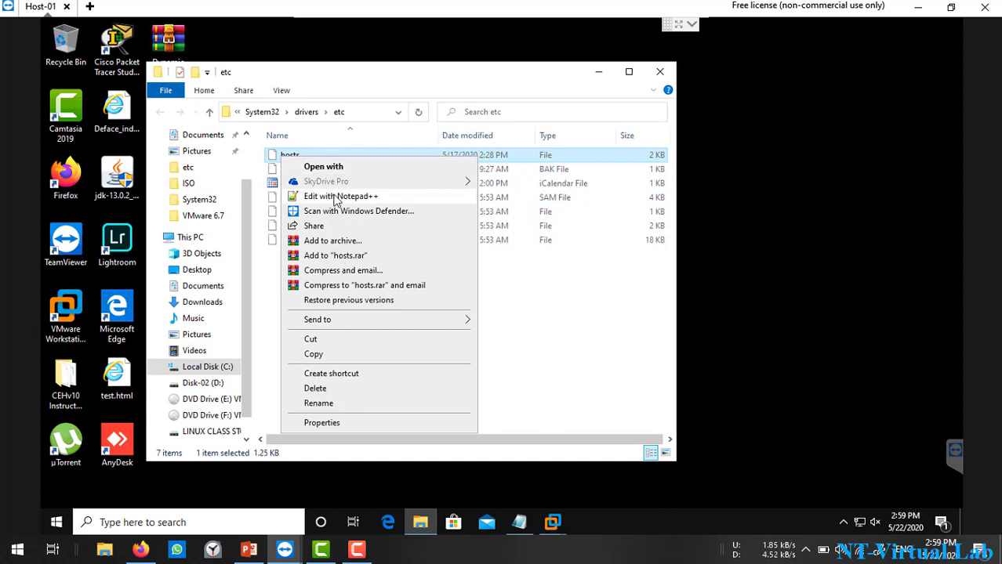
pyautogui.click(337, 196)
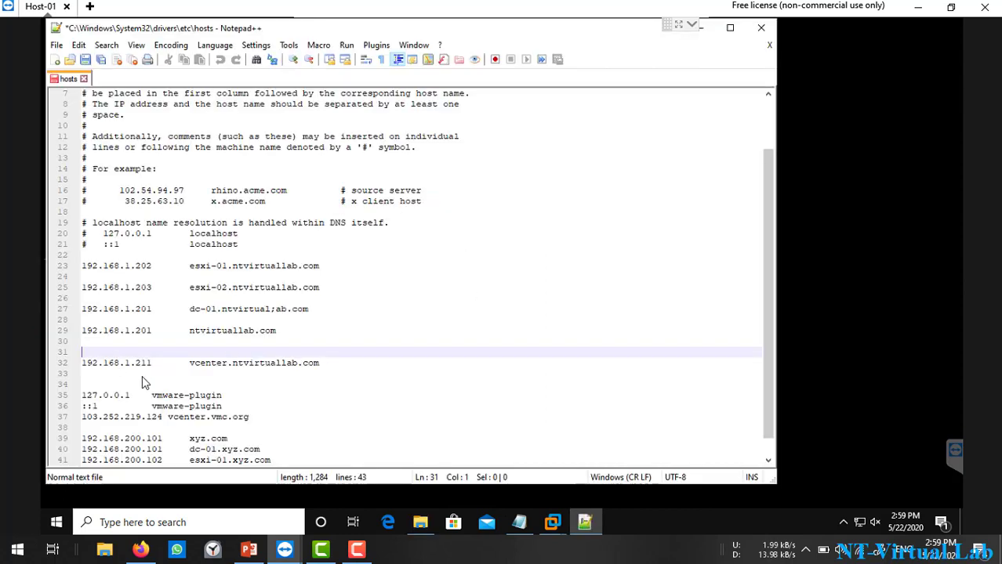
pyautogui.click(77, 364)
pyautogui.click(131, 364)
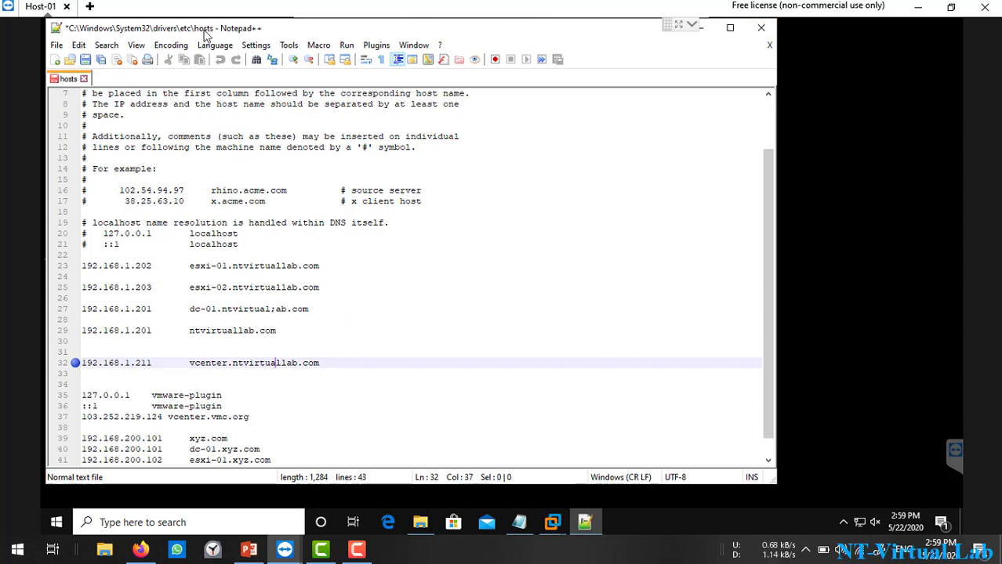
pyautogui.click(760, 27)
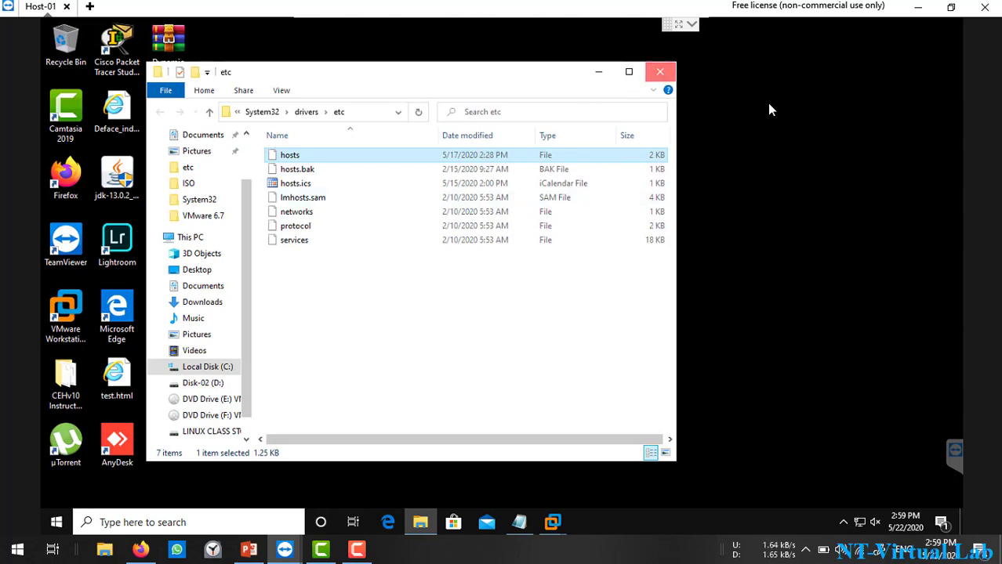
pyautogui.click(661, 72)
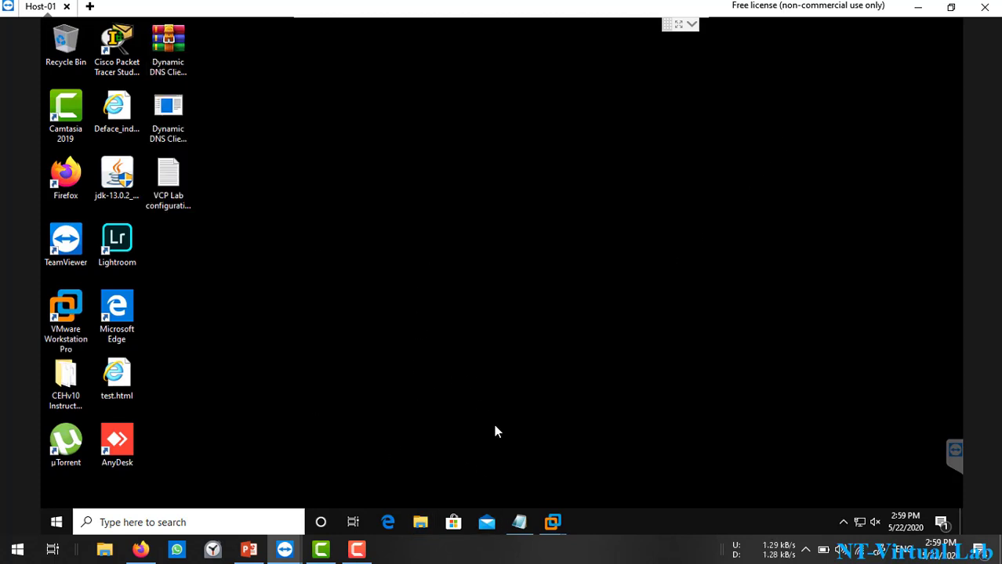
# Step: On the DC virtual machine, launch DNS Manager from Server Manager's Tools menu
pyautogui.moveTo(553, 522)
pyautogui.click(324, 459)
pyautogui.click(337, 308)
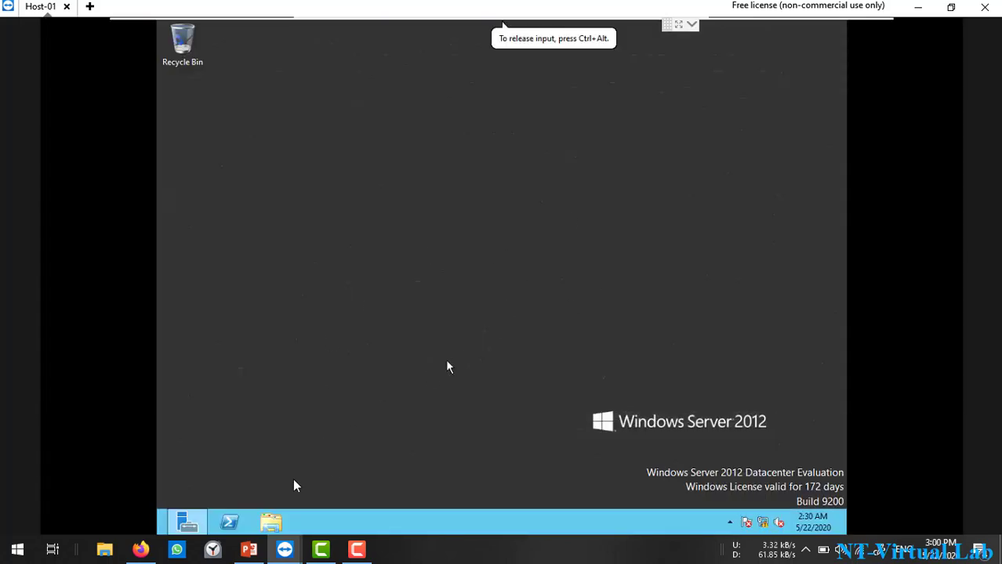
pyautogui.click(187, 522)
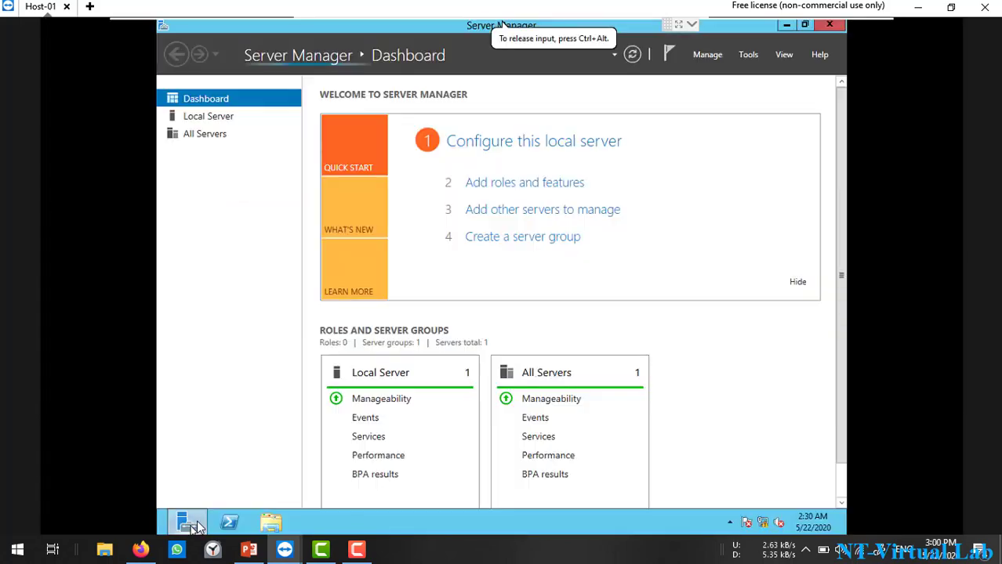
pyautogui.click(747, 54)
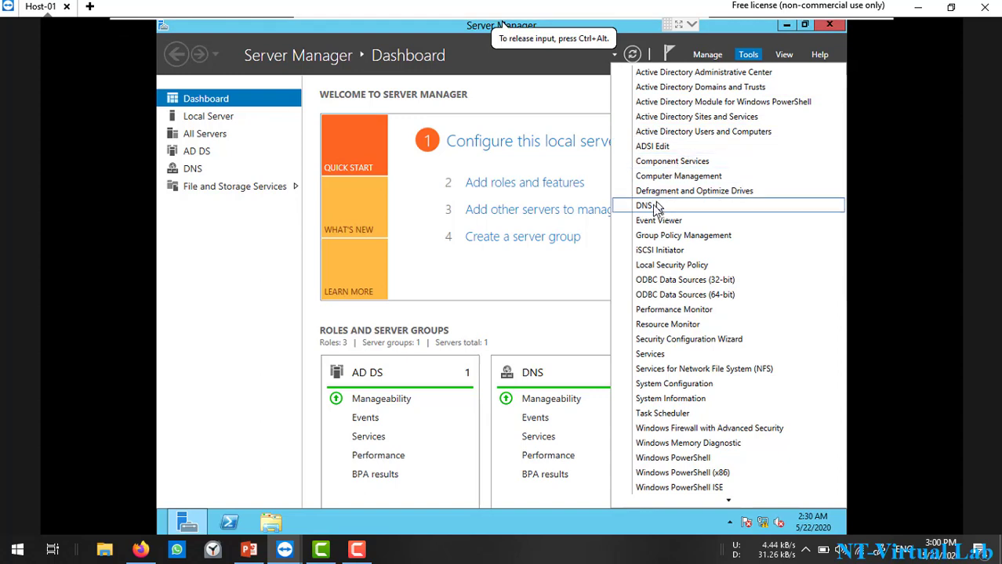
pyautogui.click(656, 207)
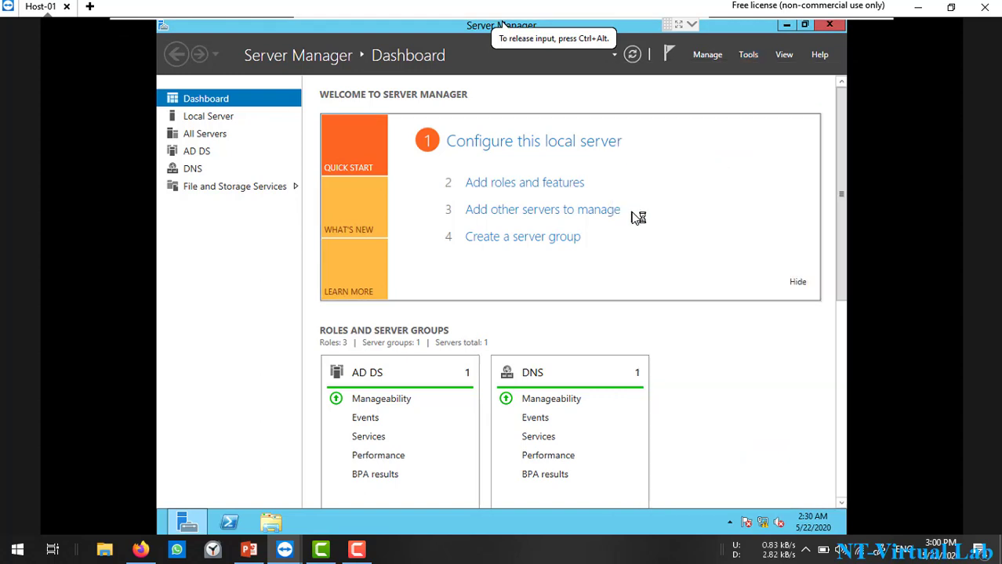
# Step: Check the vcenter host record at 192.168.1.211 in ntvirtuallab.com, close DNS Manager, and exit full screen
pyautogui.doubleClick(394, 165)
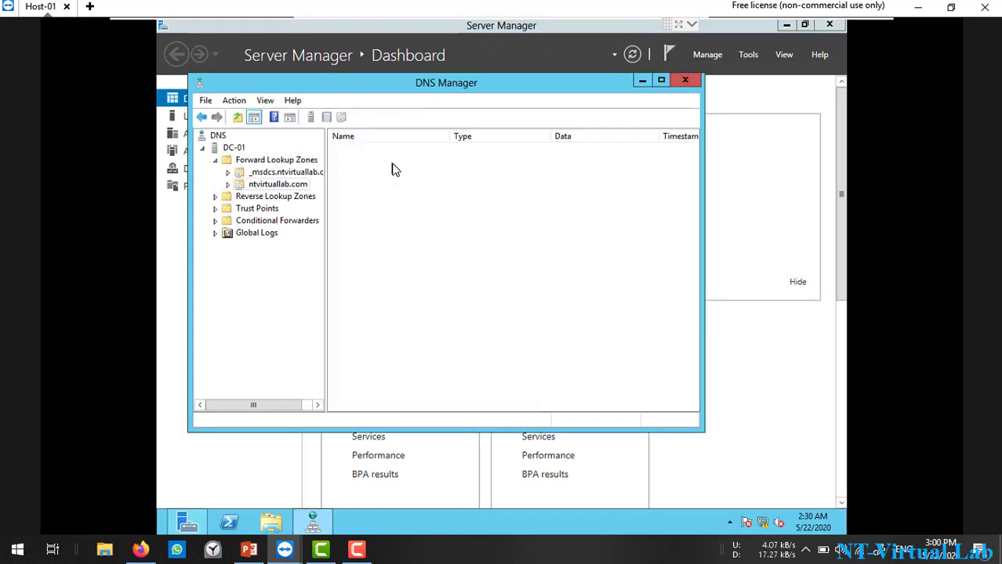
pyautogui.click(360, 305)
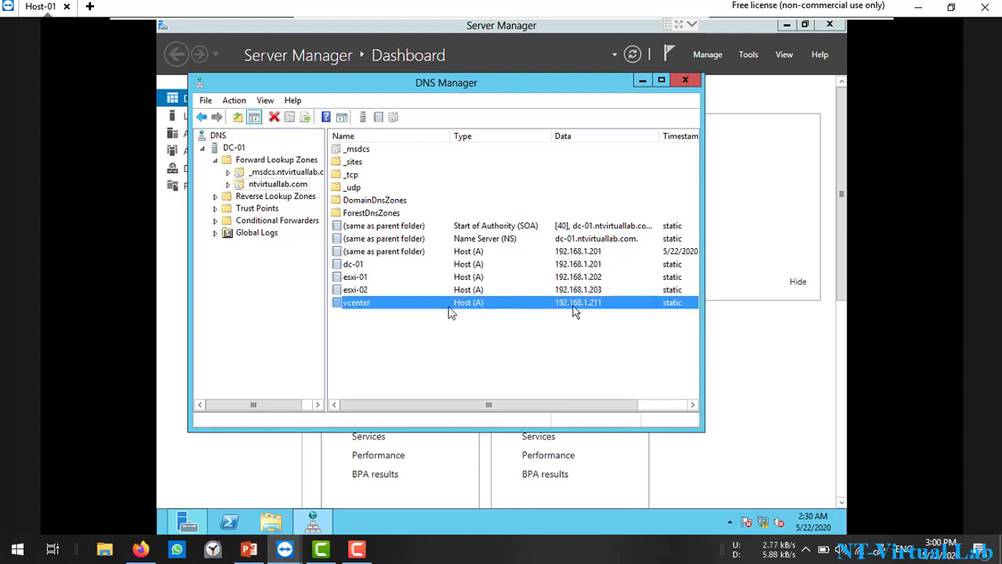
pyautogui.click(427, 325)
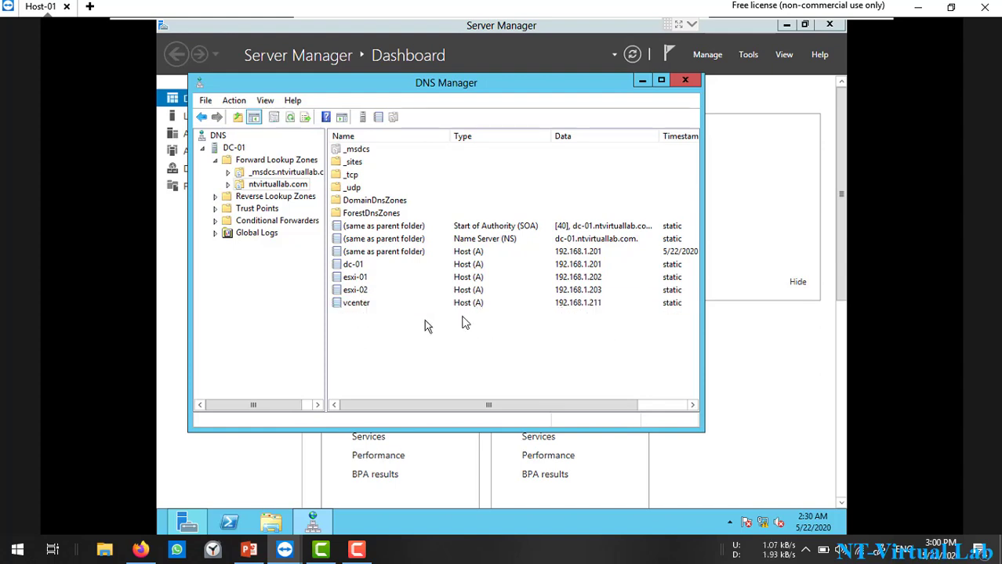
pyautogui.click(683, 82)
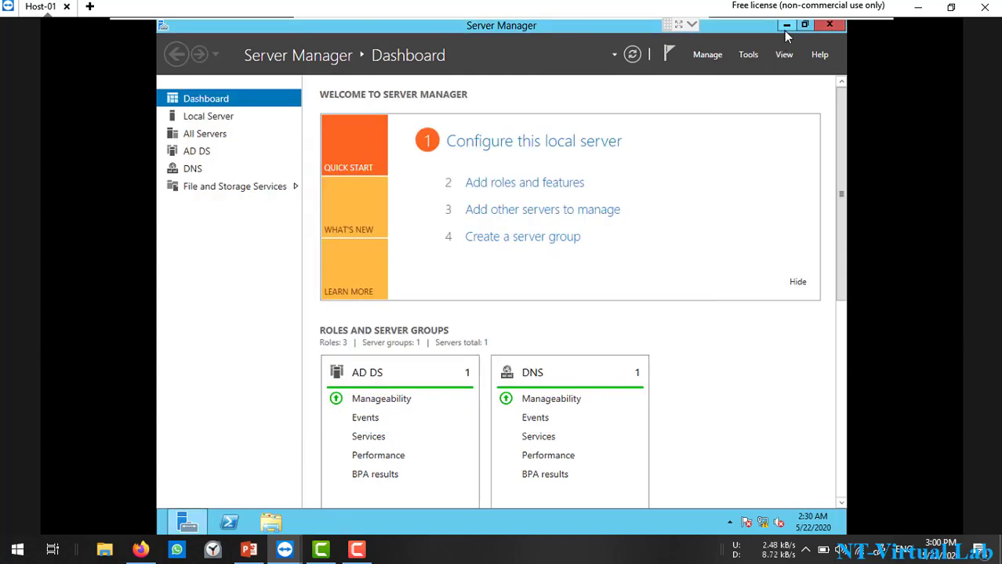
pyautogui.moveTo(787, 20)
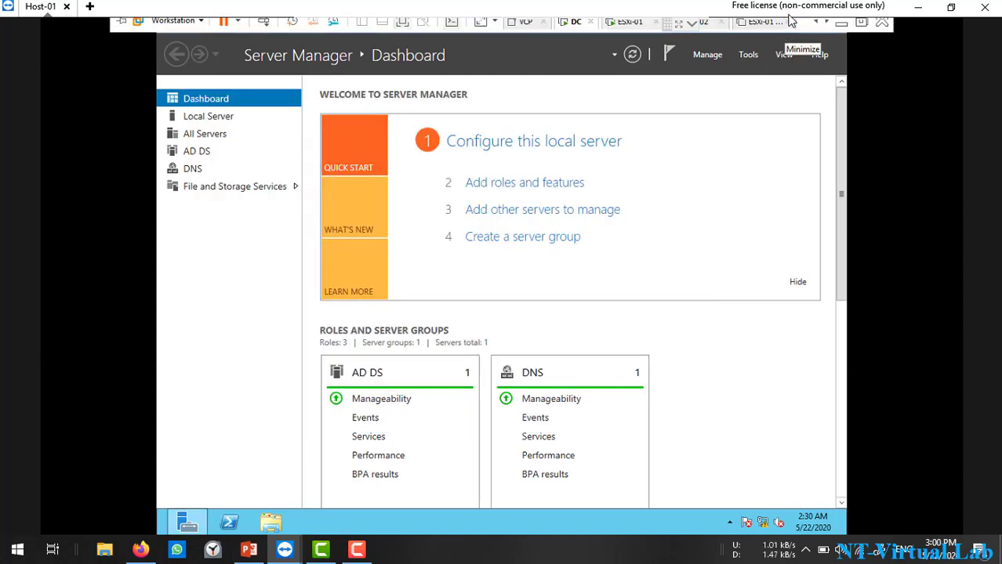
pyautogui.click(862, 27)
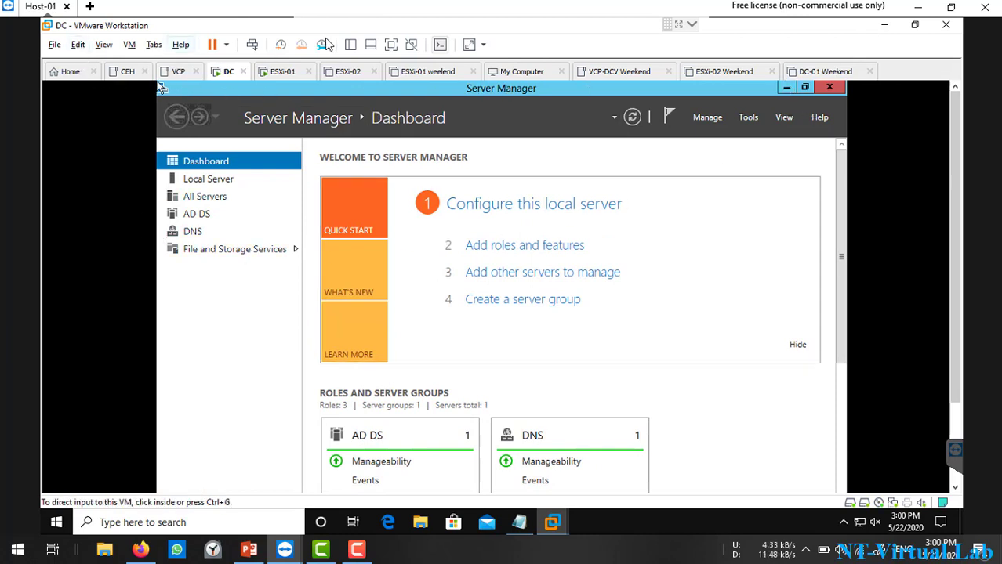
# Step: Check the ESXi-01 console at 192.168.1.202 from the VM library, then minimize Workstation
pyautogui.click(350, 44)
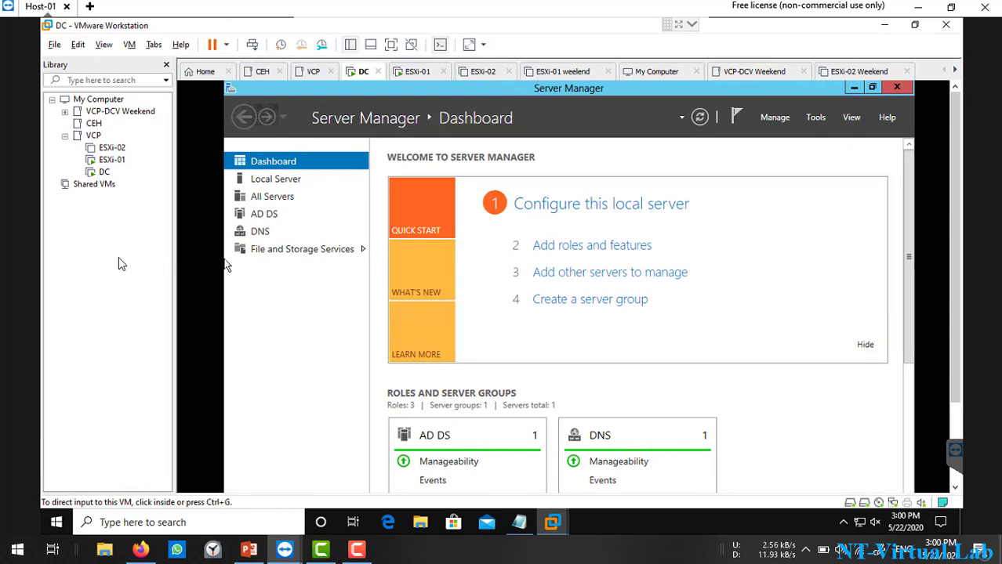
pyautogui.click(118, 161)
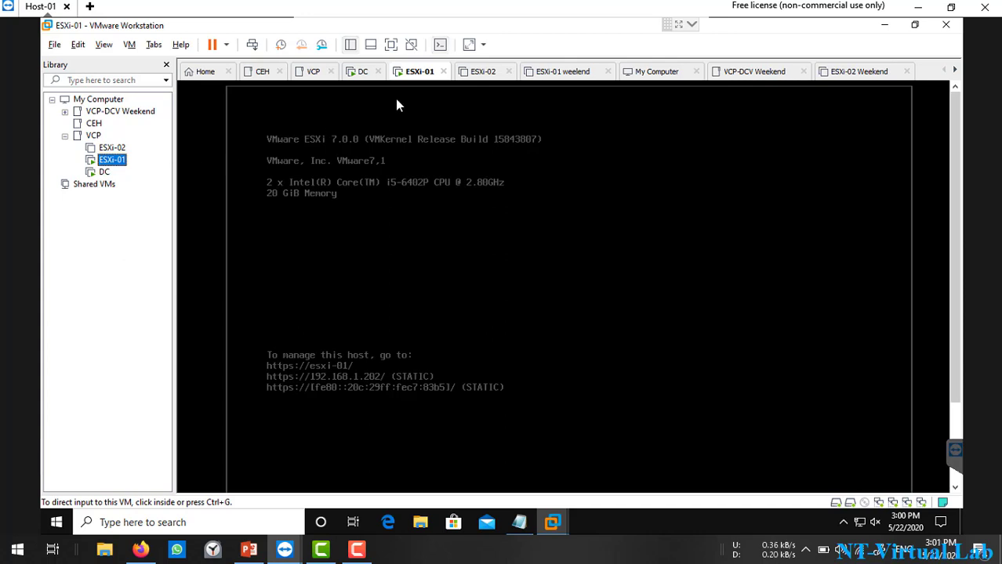
pyautogui.click(887, 29)
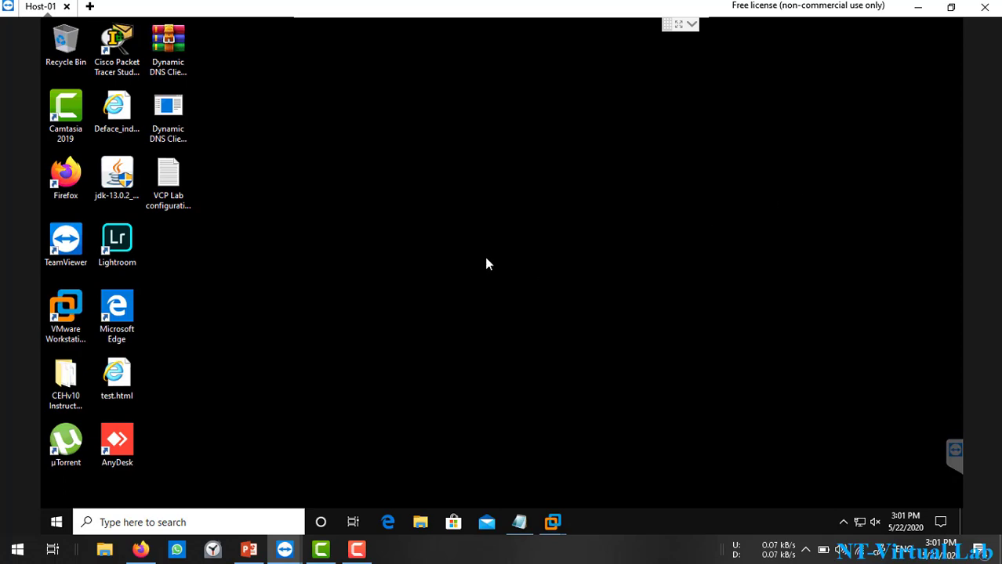
# Step: In a maximized File Explorer, eject the VCSA discs from DVD drives F: and E:
pyautogui.click(420, 523)
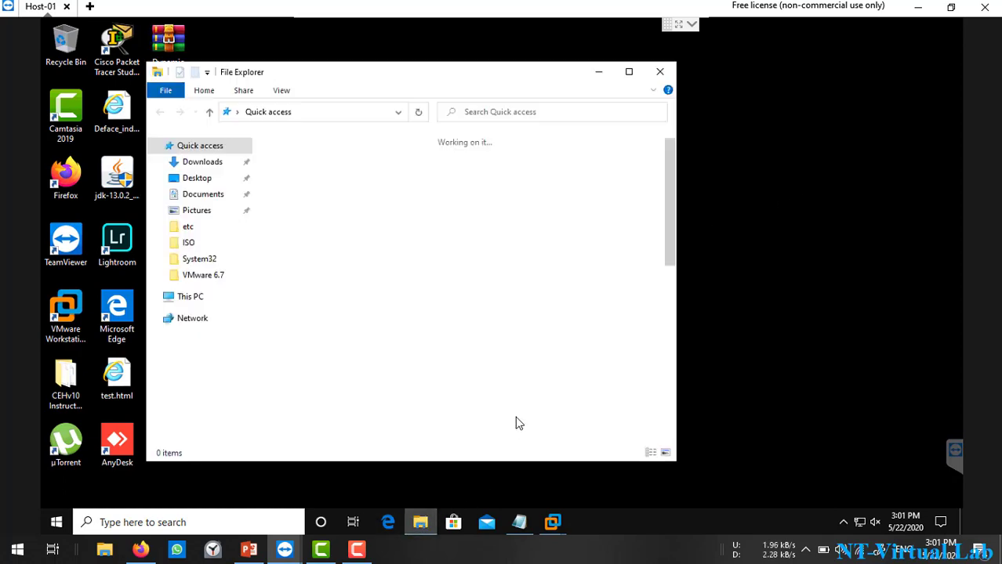
pyautogui.click(636, 72)
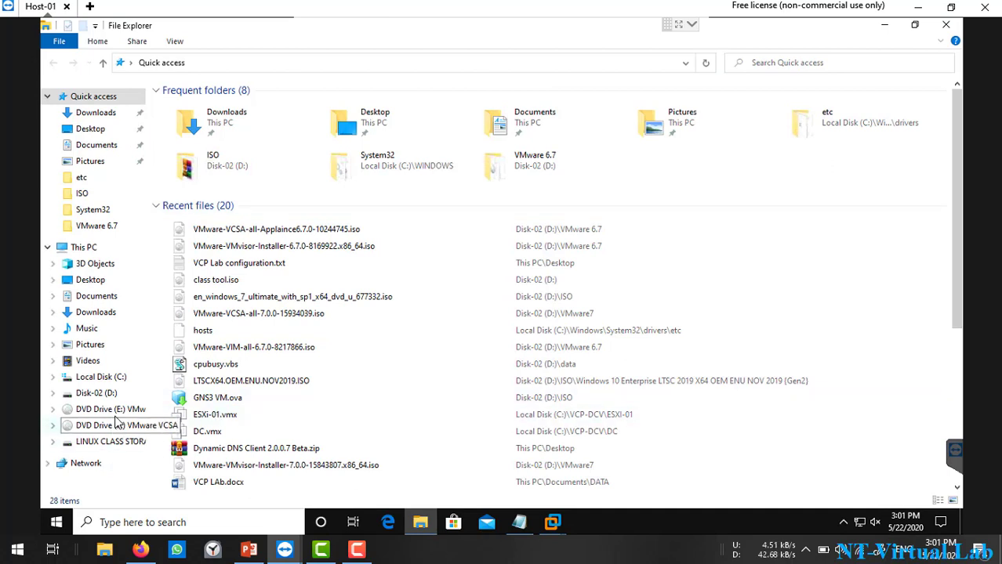
pyautogui.click(87, 248)
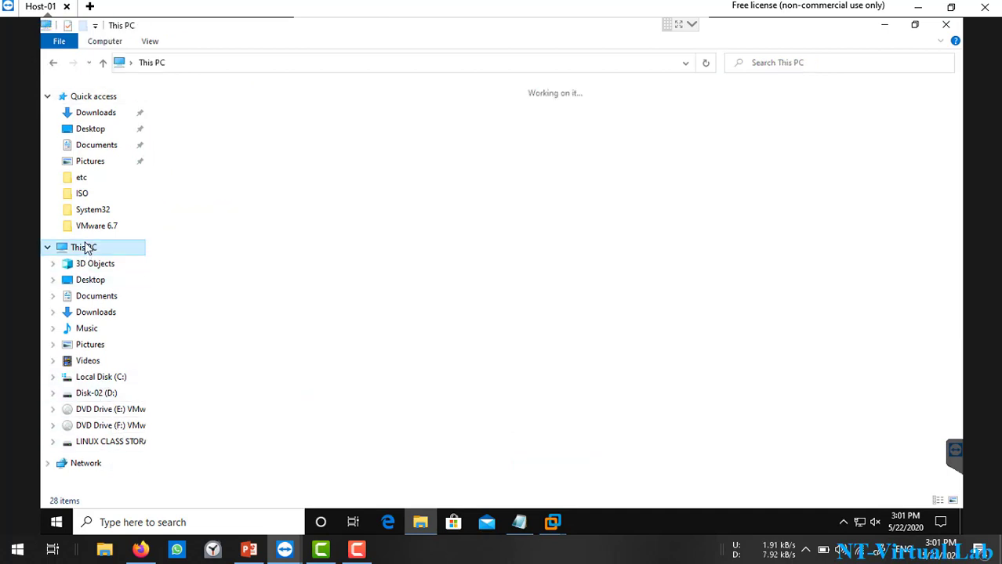
pyautogui.rightClick(746, 217)
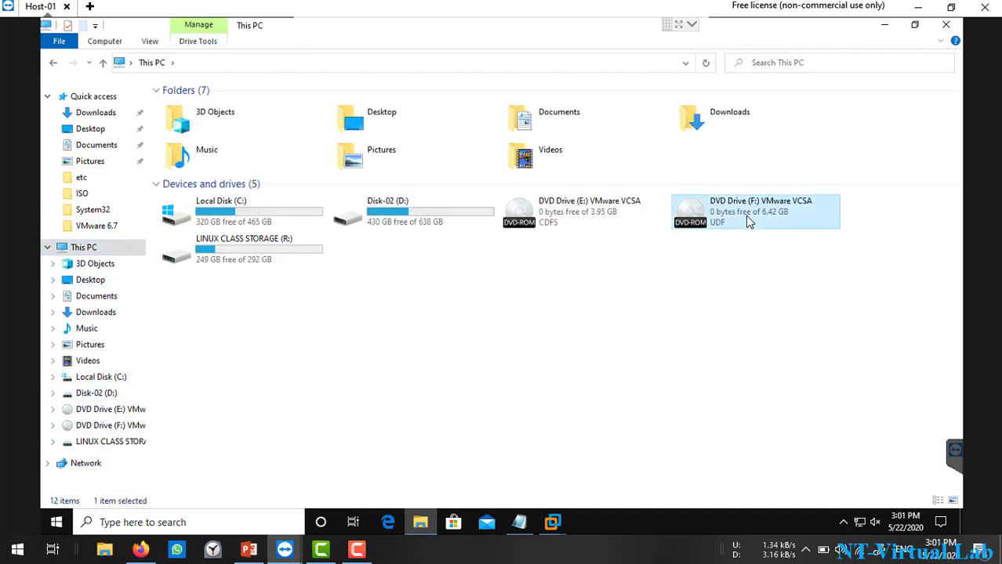
pyautogui.click(778, 383)
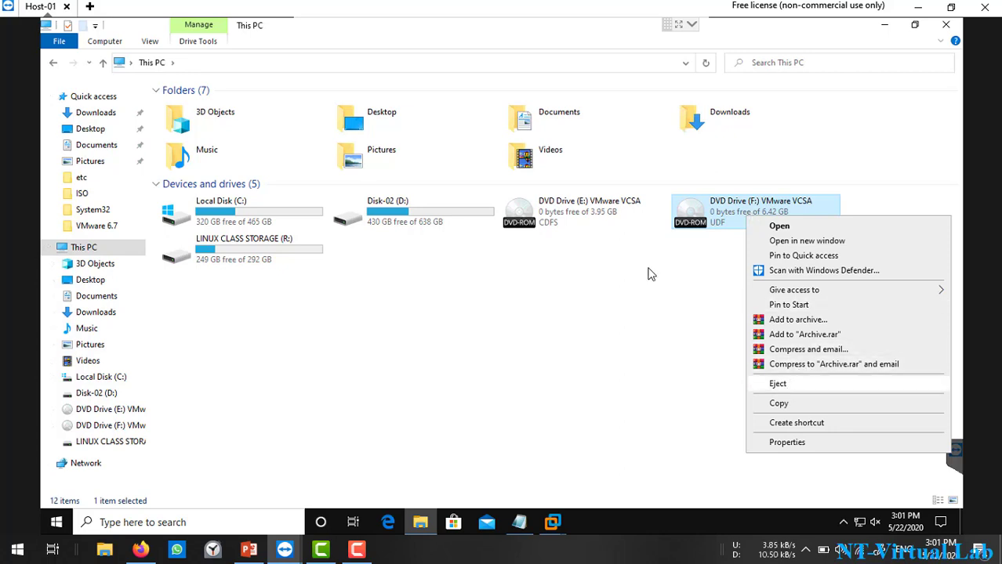
pyautogui.rightClick(586, 204)
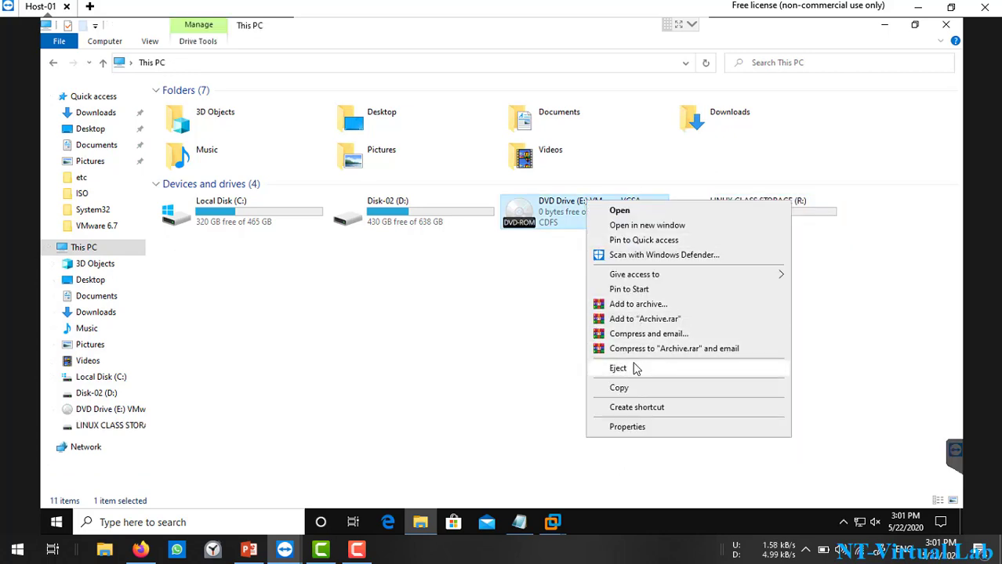
pyautogui.click(634, 366)
# Step: Mount VMware-VCSA-all-7.0.0-15934039.iso from the D:\VMware7 folder
pyautogui.doubleClick(372, 204)
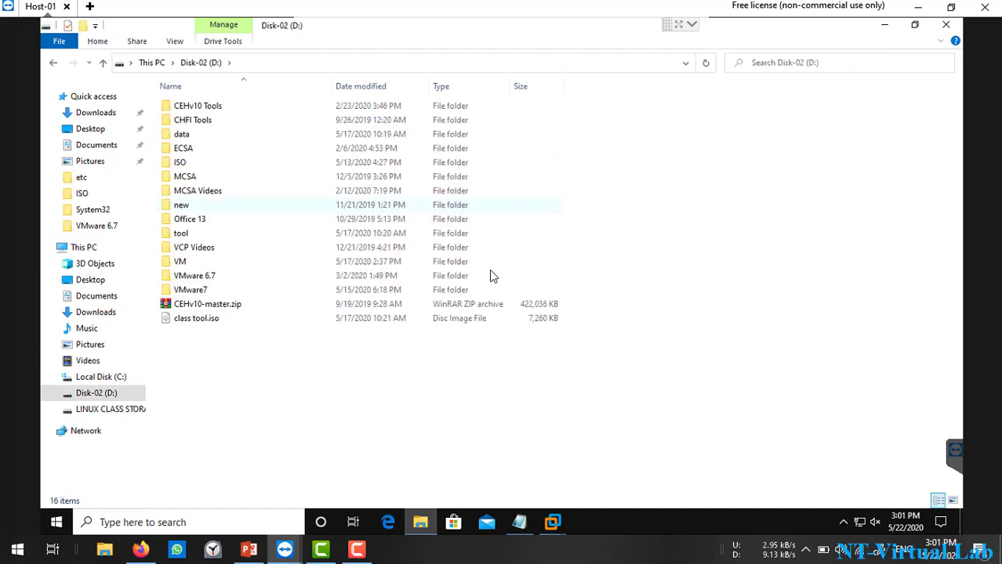
pyautogui.doubleClick(203, 290)
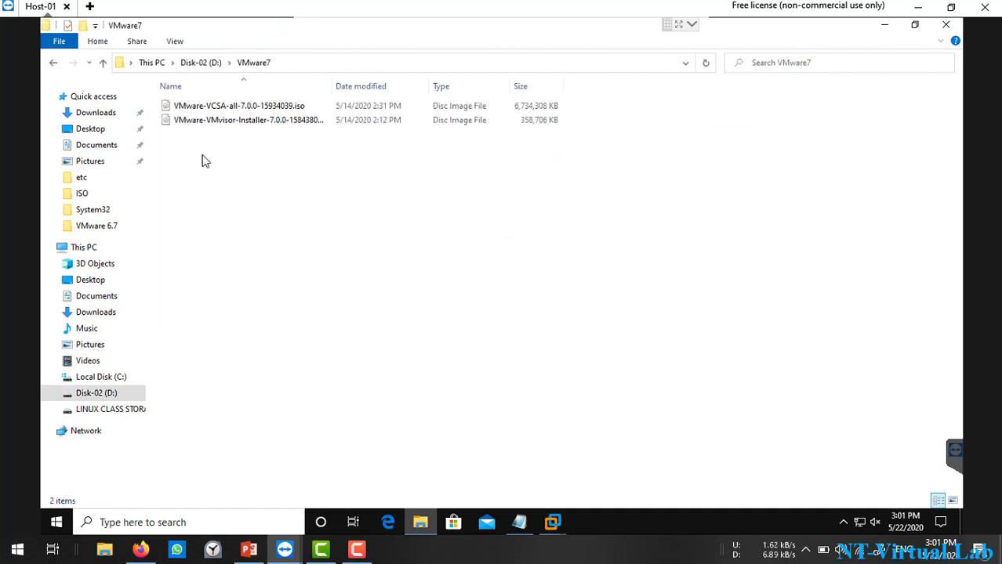
pyautogui.click(251, 110)
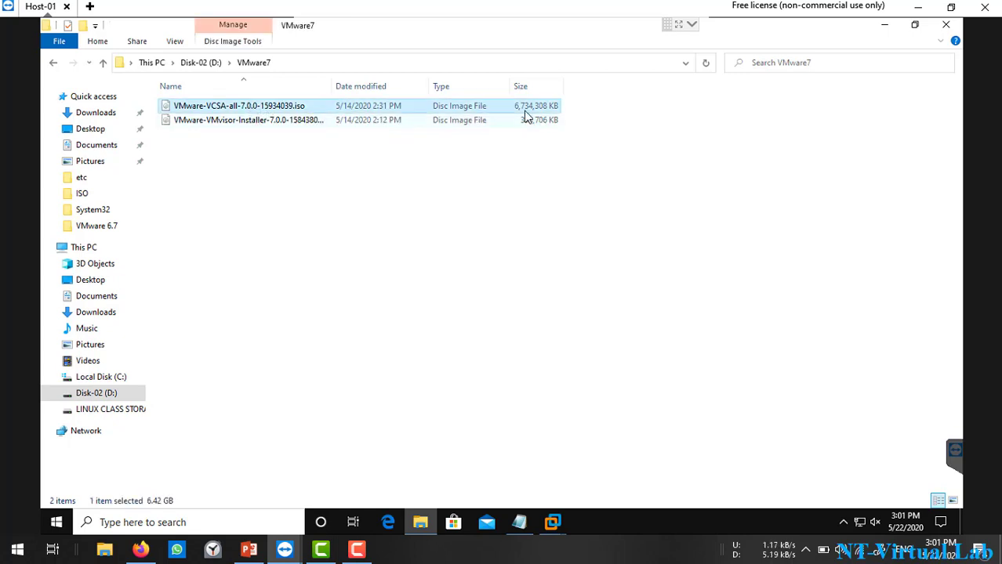
pyautogui.rightClick(358, 108)
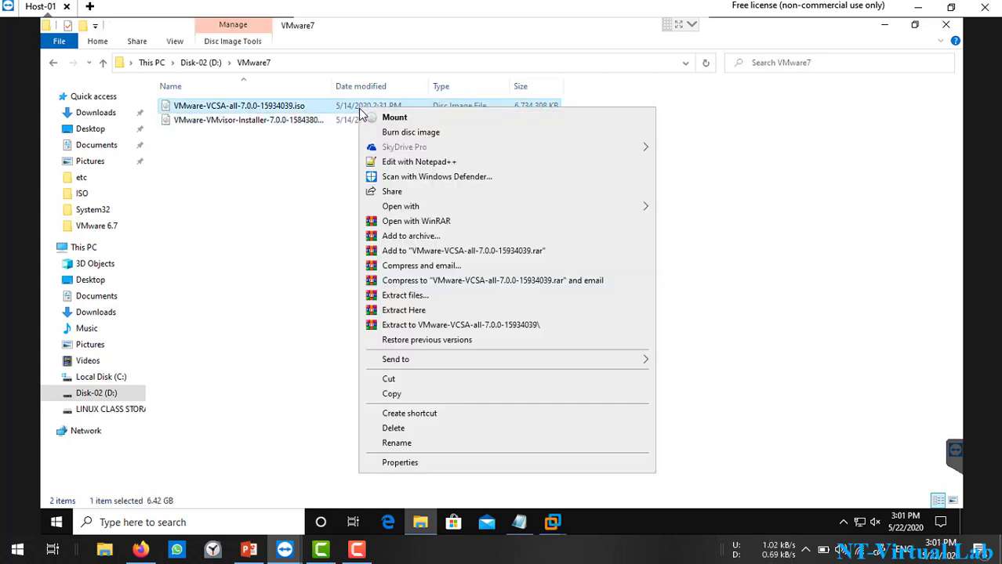
pyautogui.click(407, 119)
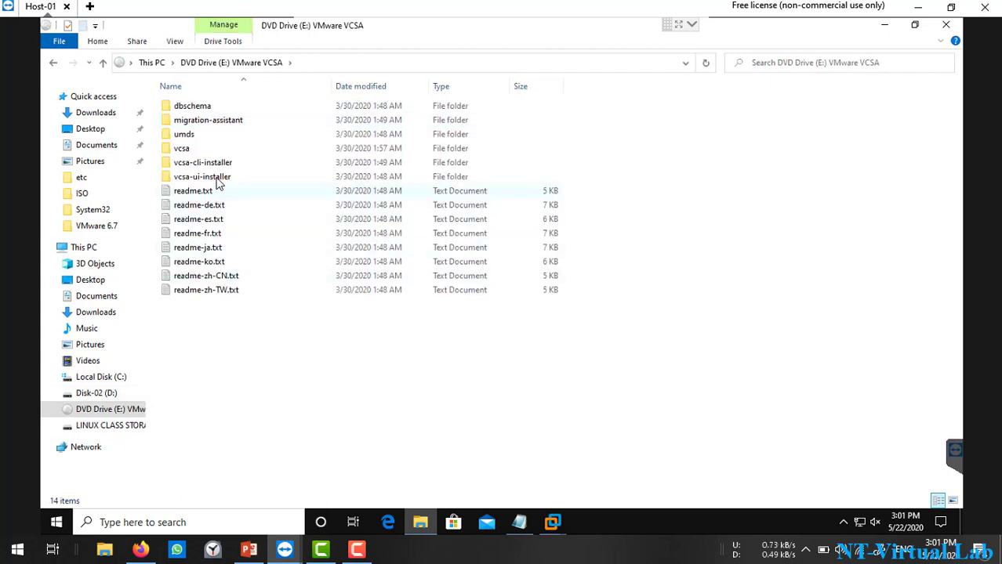
# Step: Run installer.exe from the ISO's vcsa-ui-installer\win32 folder
pyautogui.doubleClick(214, 179)
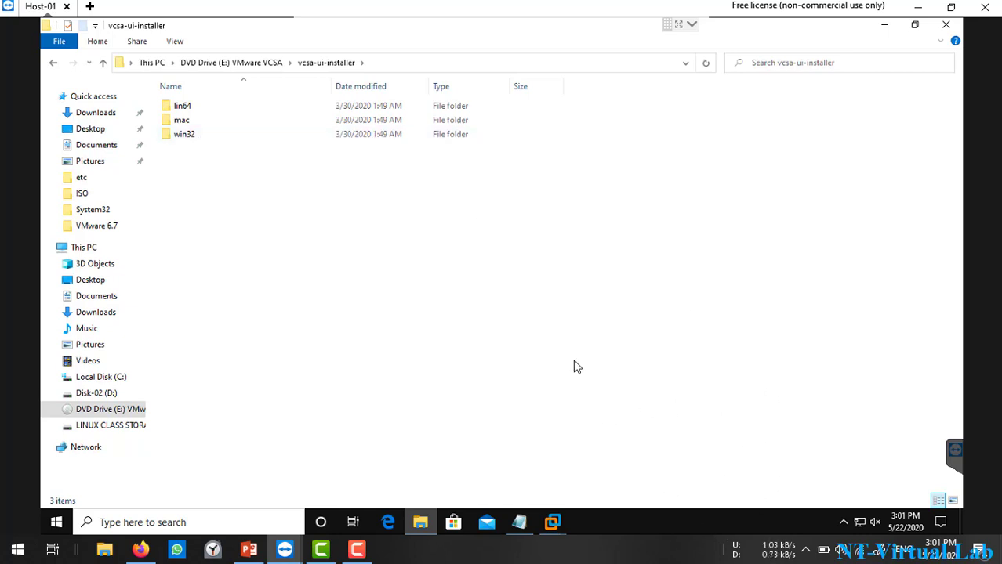
pyautogui.doubleClick(209, 135)
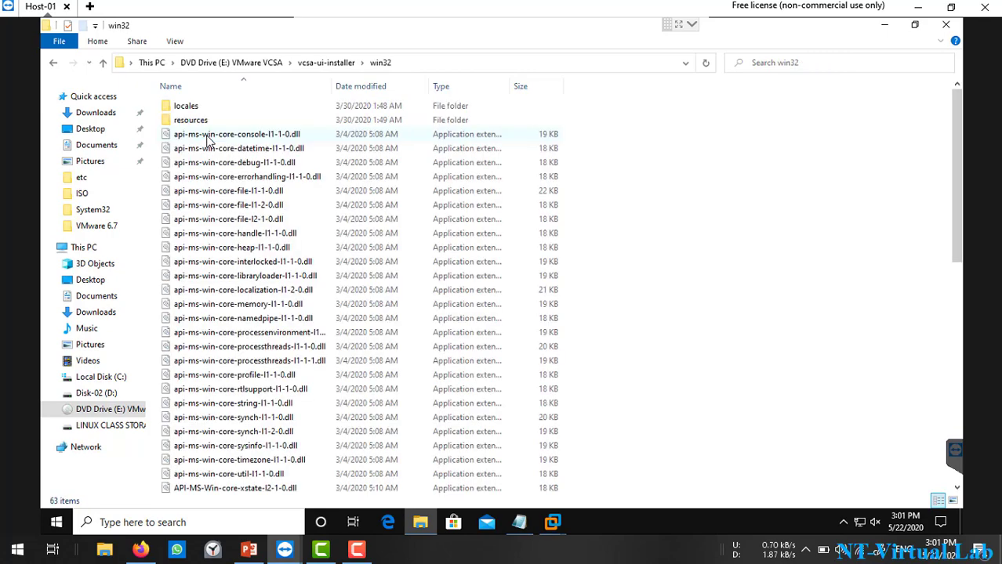
pyautogui.scroll(-3, 434, 292)
pyautogui.scroll(-7, 434, 292)
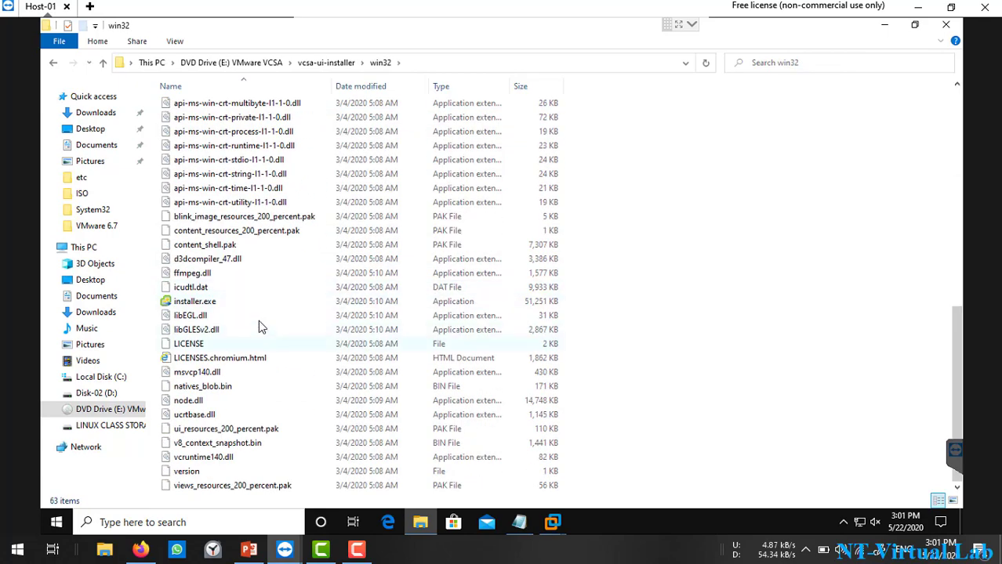
pyautogui.click(219, 309)
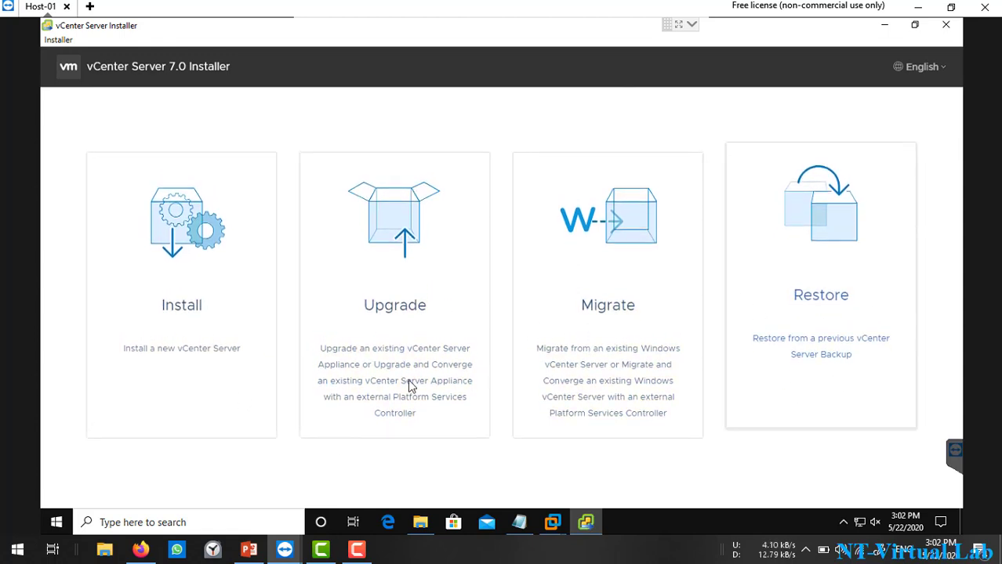
# Step: Choose Install, pass the introduction, and accept the license terms to reach the deployment target page
pyautogui.click(208, 287)
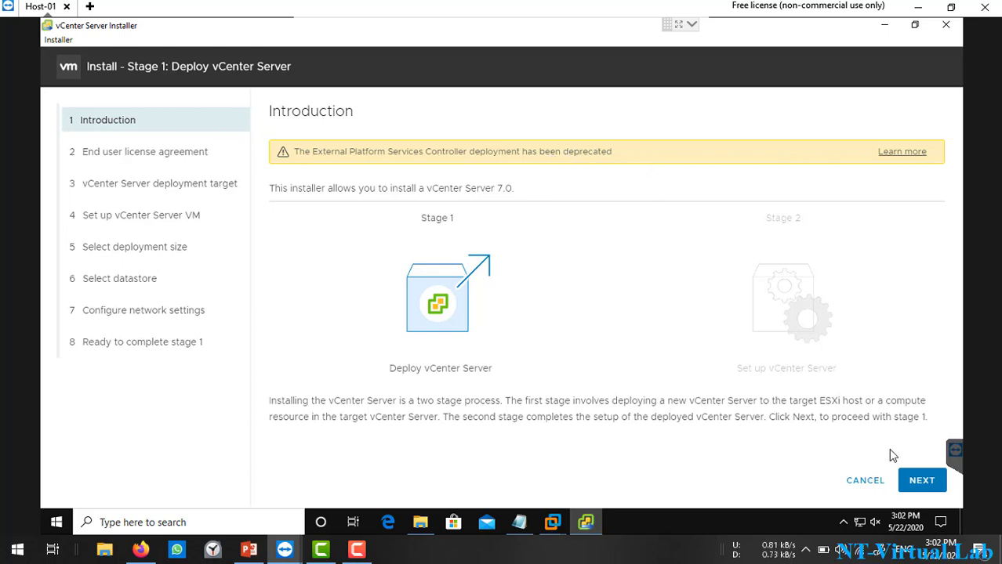
pyautogui.click(917, 483)
pyautogui.click(347, 383)
pyautogui.click(917, 481)
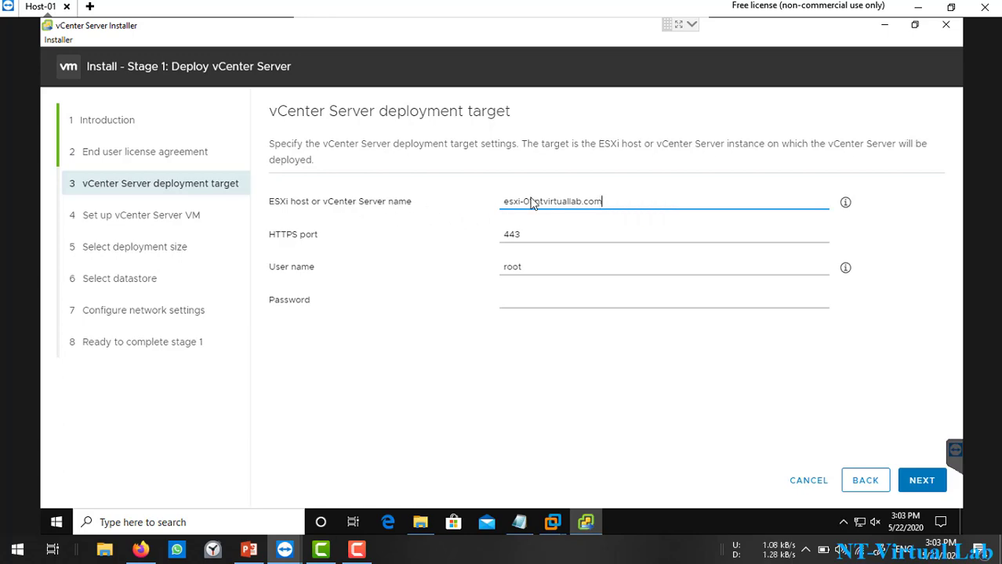
# Step: In the ESXi Host Client, check Datastore1 and the VM list showing only Win7-01, then return to the installer
pyautogui.click(886, 28)
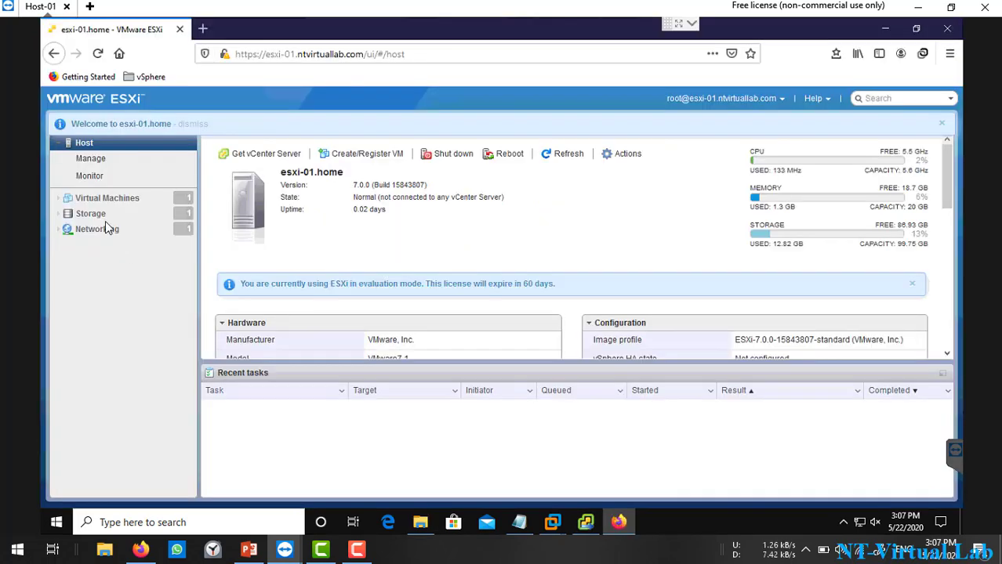
pyautogui.click(99, 214)
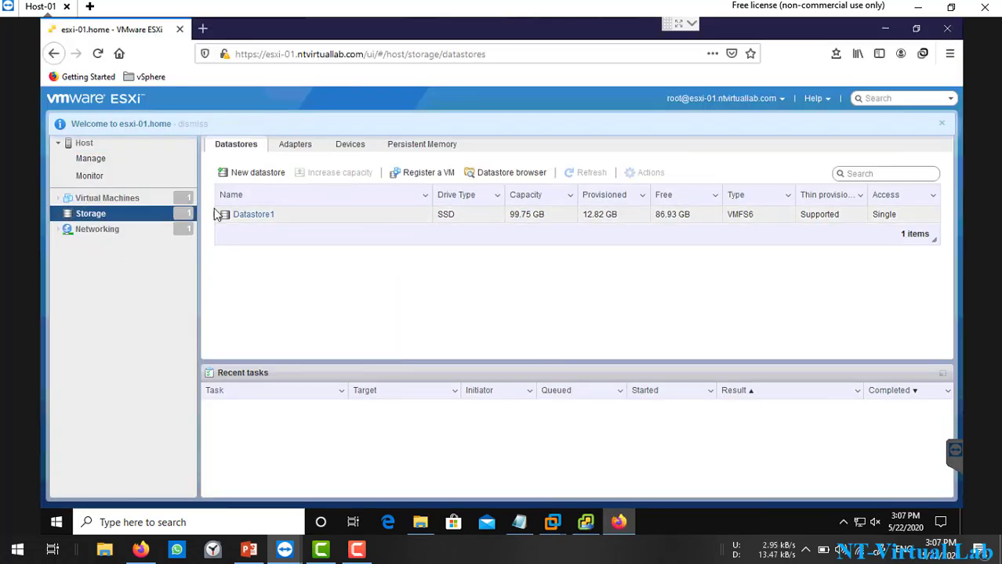
pyautogui.click(126, 197)
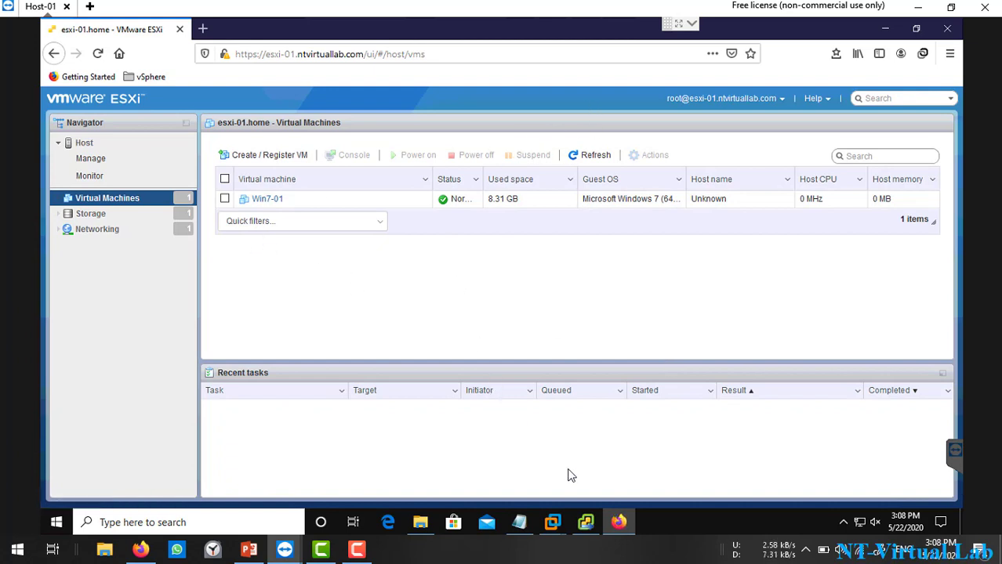
pyautogui.click(588, 527)
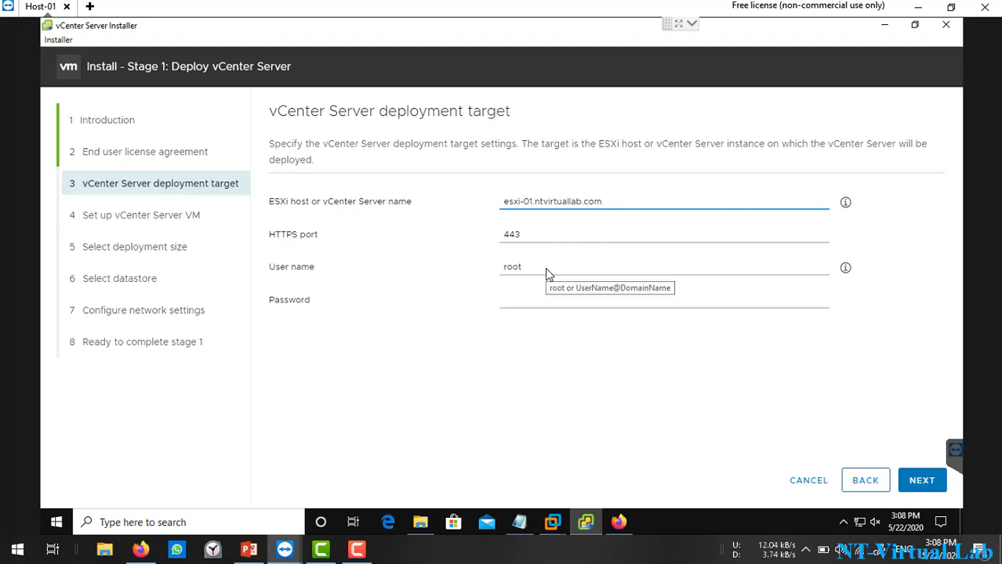
# Step: Enter the root password for esxi-01.ntvirtuallab.com and accept its certificate warning
pyautogui.click(538, 306)
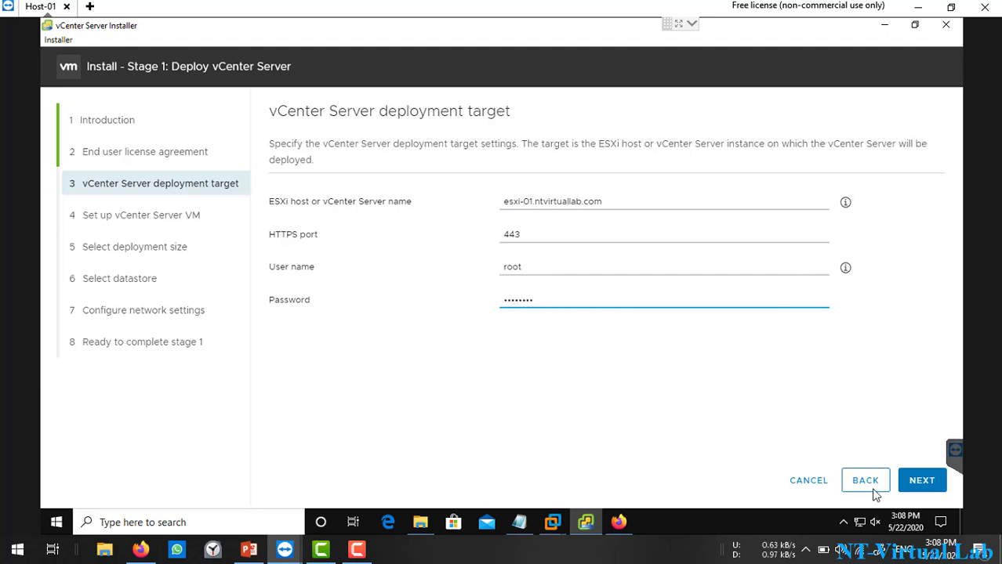
pyautogui.click(920, 481)
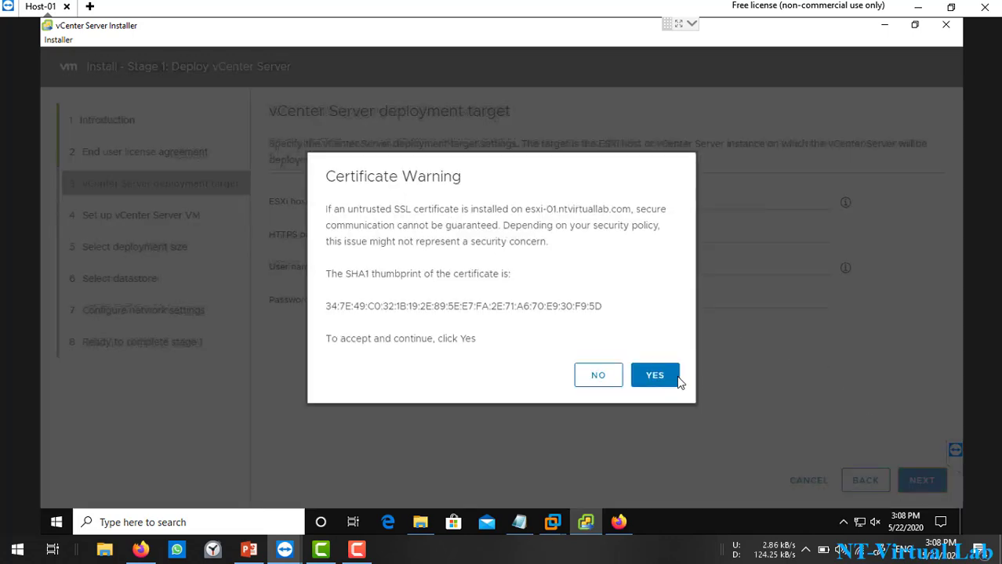
pyautogui.click(655, 377)
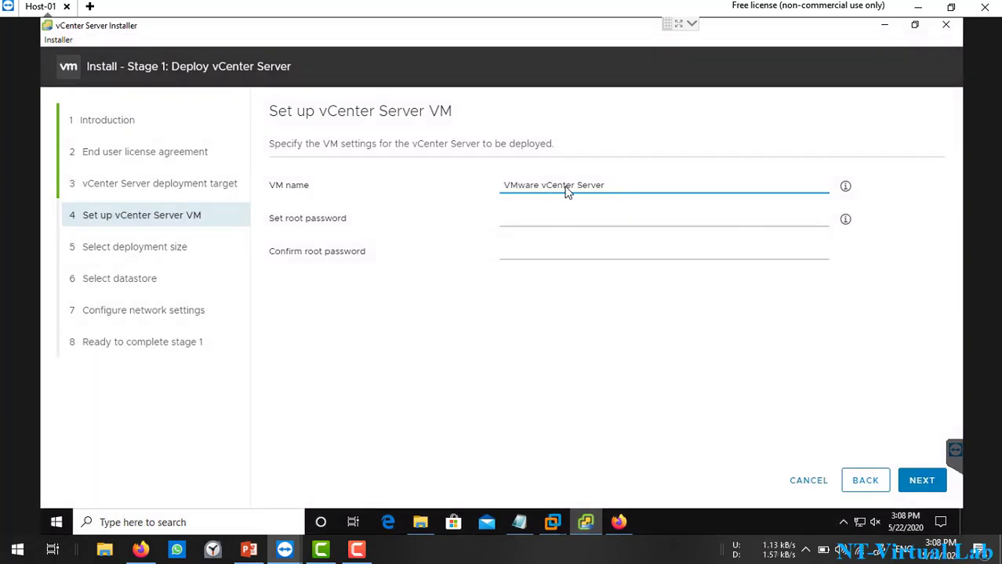
# Step: Set and confirm the appliance root password, keeping the VM name VMware vCenter Server
pyautogui.click(564, 223)
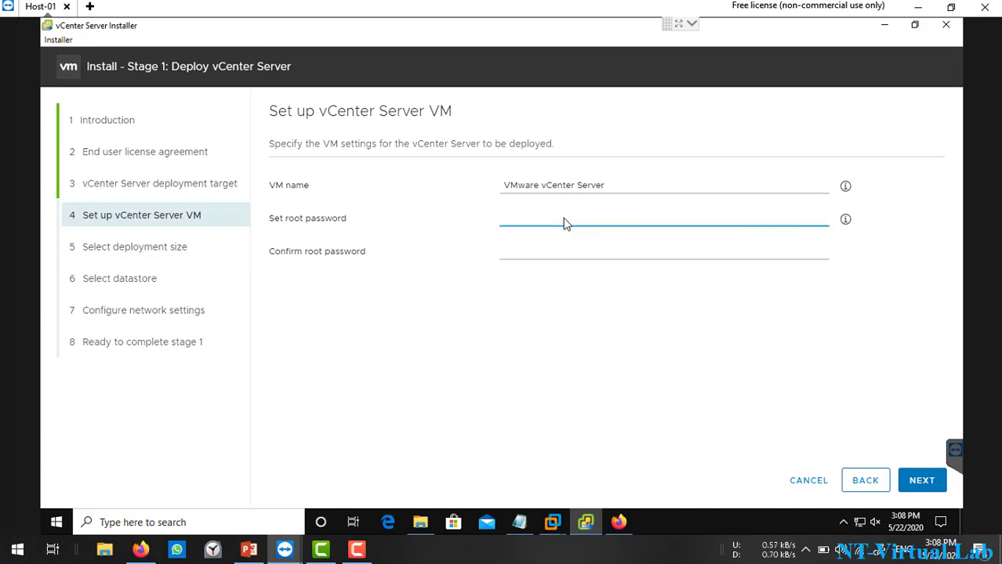
pyautogui.write('V')
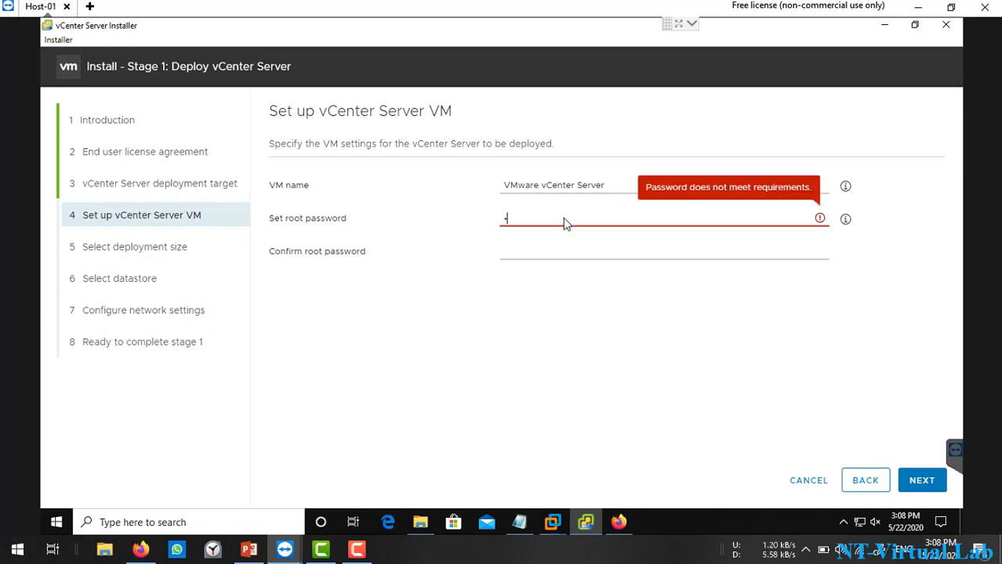
pyautogui.write('Mware1!')
pyautogui.press('Tab')
pyautogui.write('VMware1!')
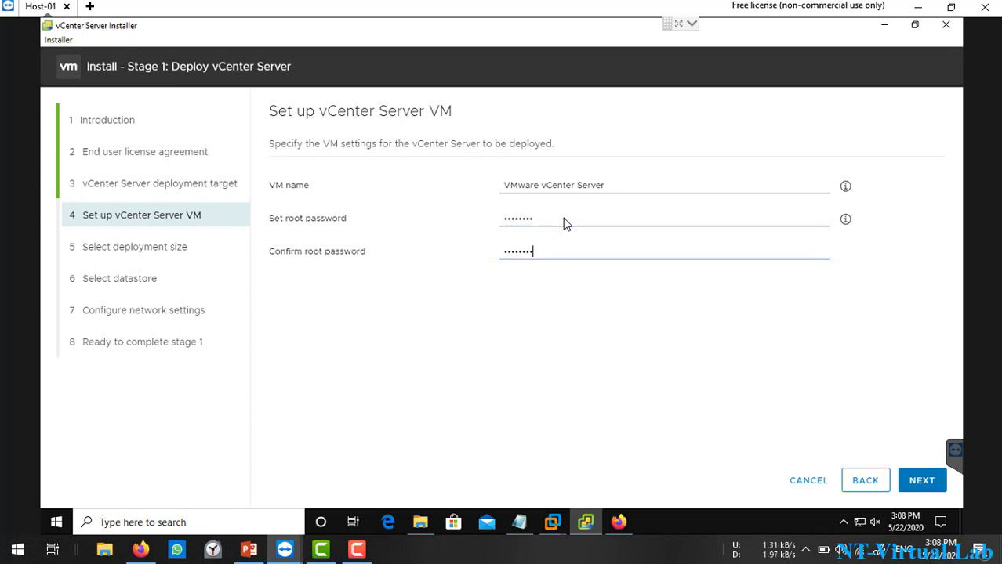
pyautogui.click(924, 480)
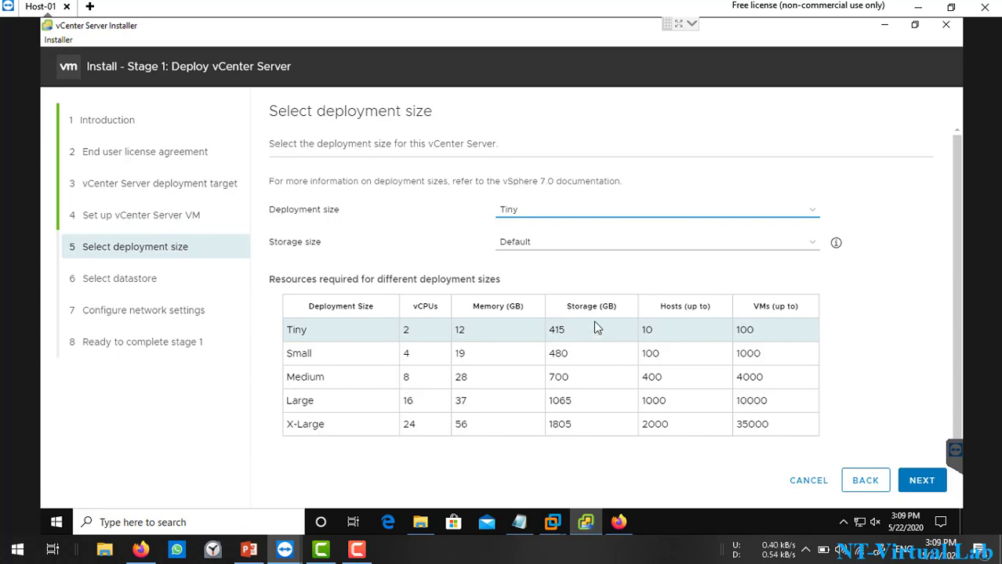
# Step: Accept Tiny deployment size and Datastore1 with thin disk mode enabled
pyautogui.click(925, 483)
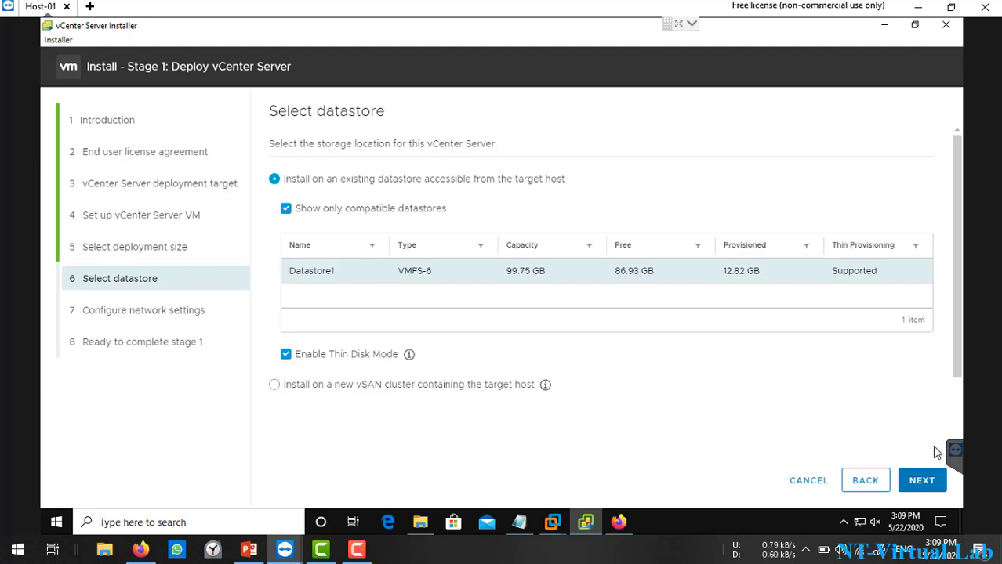
pyautogui.click(922, 481)
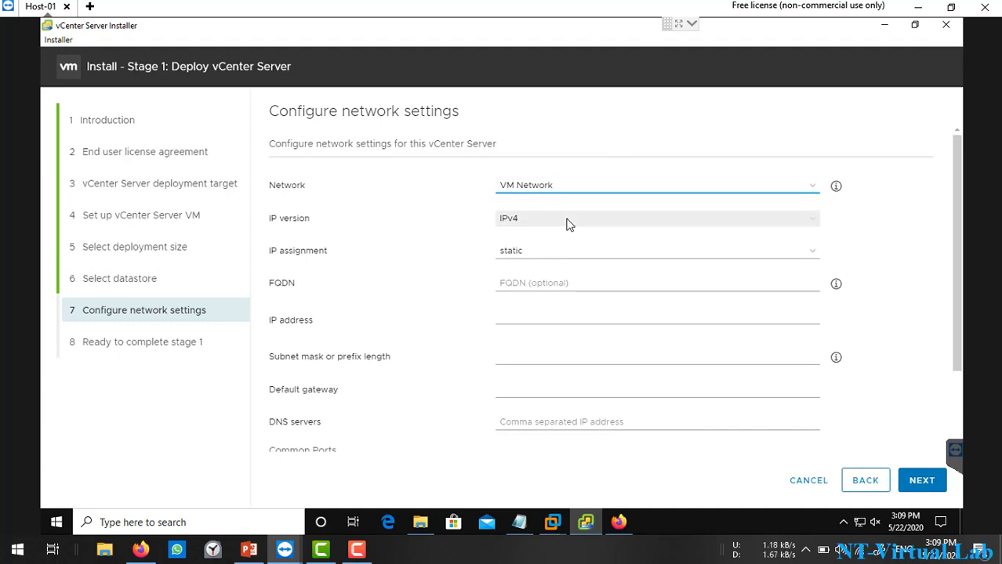
# Step: Copy the FQDN vcenter.ntvirtuallab.com from the Notepad notes into the installer's FQDN field
pyautogui.click(559, 284)
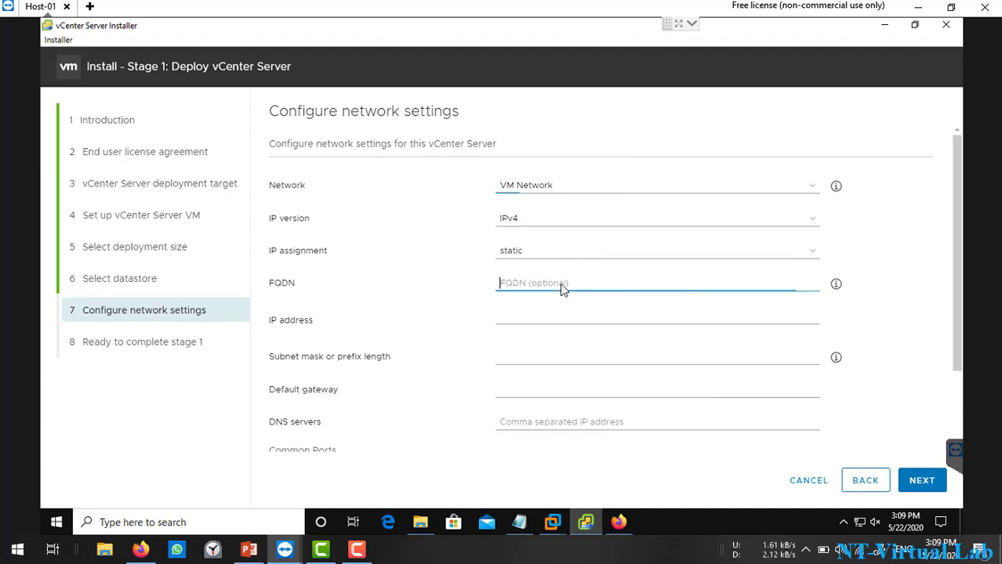
pyautogui.click(519, 522)
pyautogui.moveTo(227, 270); pyautogui.dragTo(433, 269)
pyautogui.rightClick(404, 276)
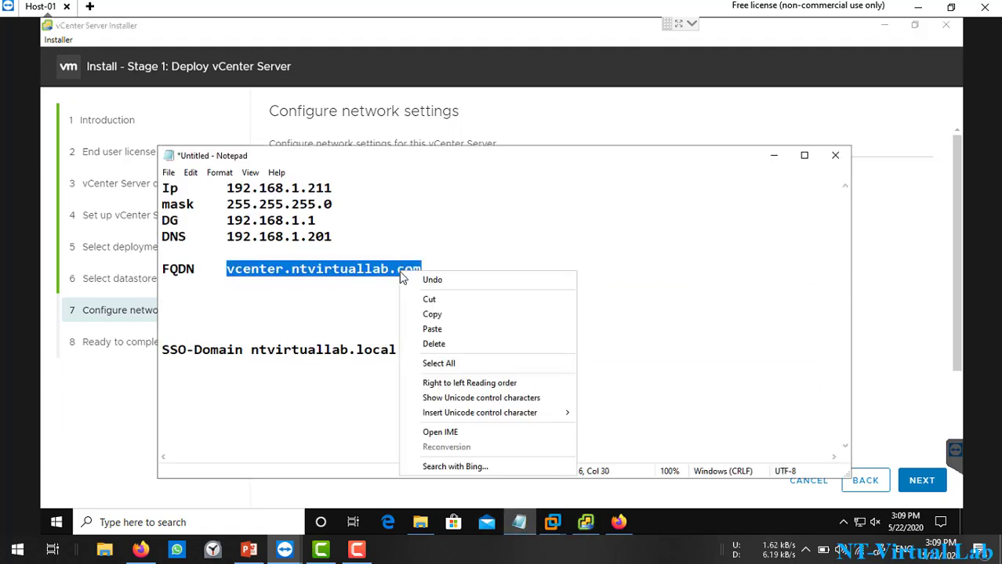
pyautogui.click(451, 315)
pyautogui.click(875, 294)
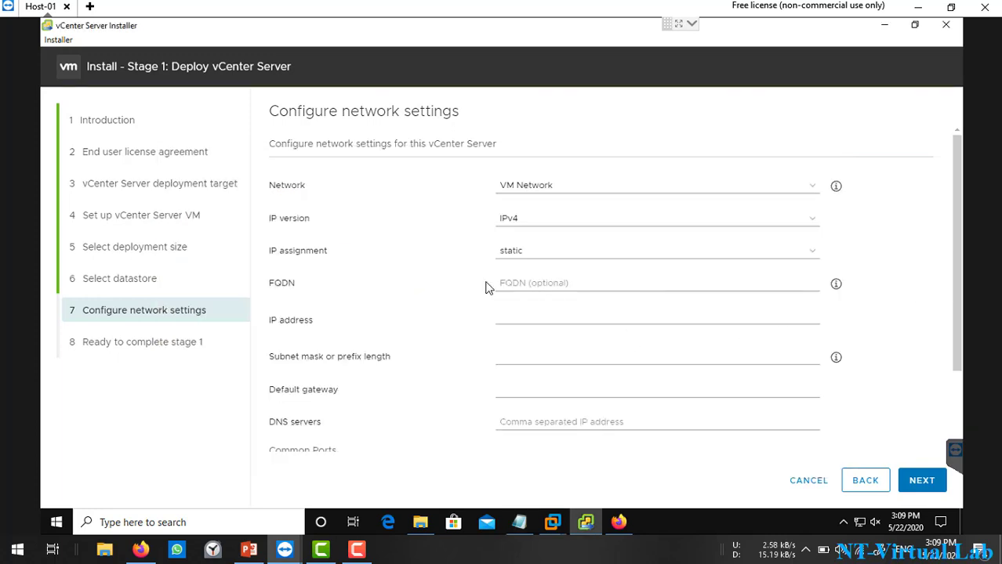
pyautogui.click(534, 283)
pyautogui.hotkey('ctrl', 'v')
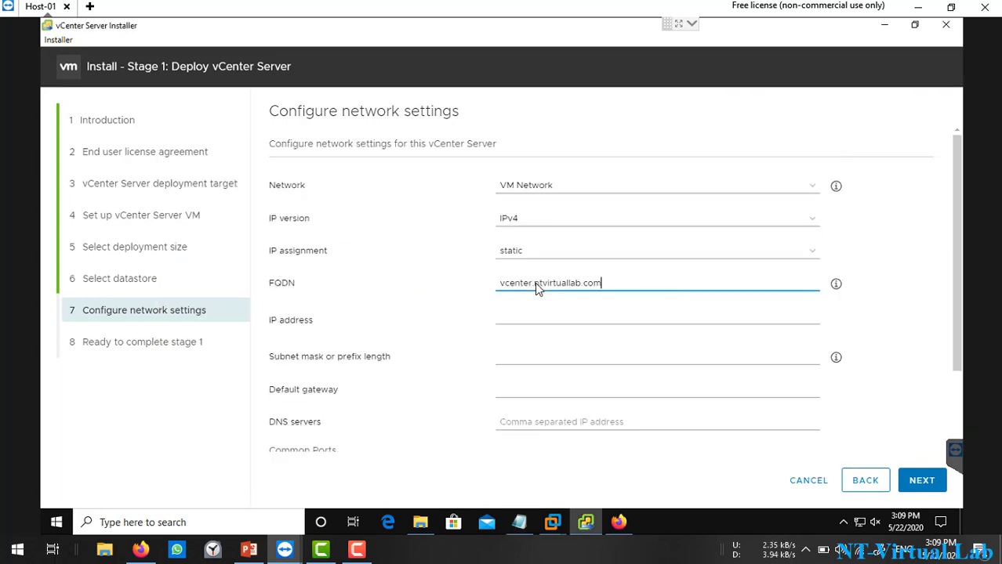
# Step: Copy the IP address 192.168.1.211 from the notes into the IP address field
pyautogui.click(519, 522)
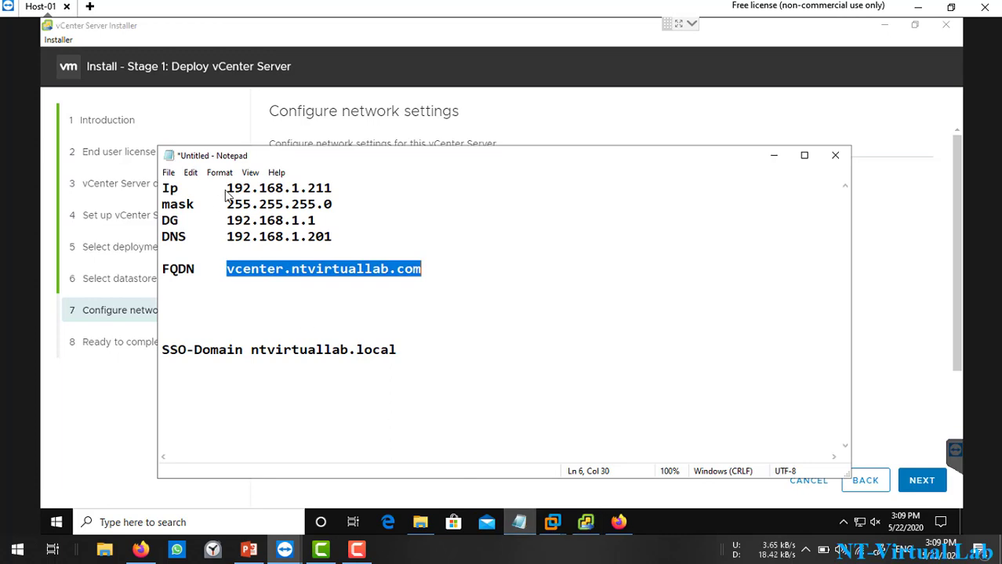
pyautogui.moveTo(228, 192)
pyautogui.mouseDown()
pyautogui.moveTo(333, 192)
pyautogui.moveTo(235, 194)
pyautogui.mouseUp()
pyautogui.click(370, 197)
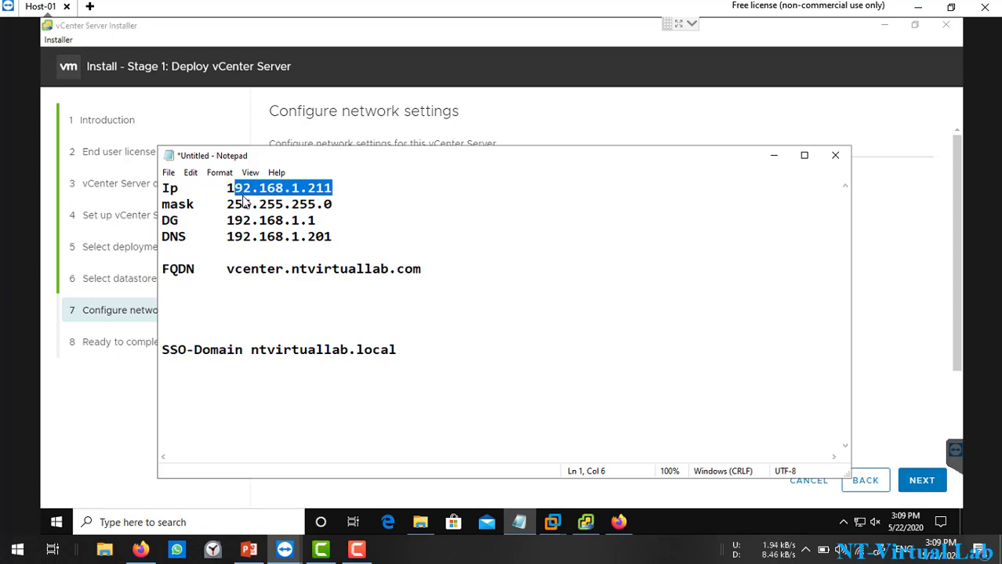
pyautogui.hotkey('shift', 'Left')
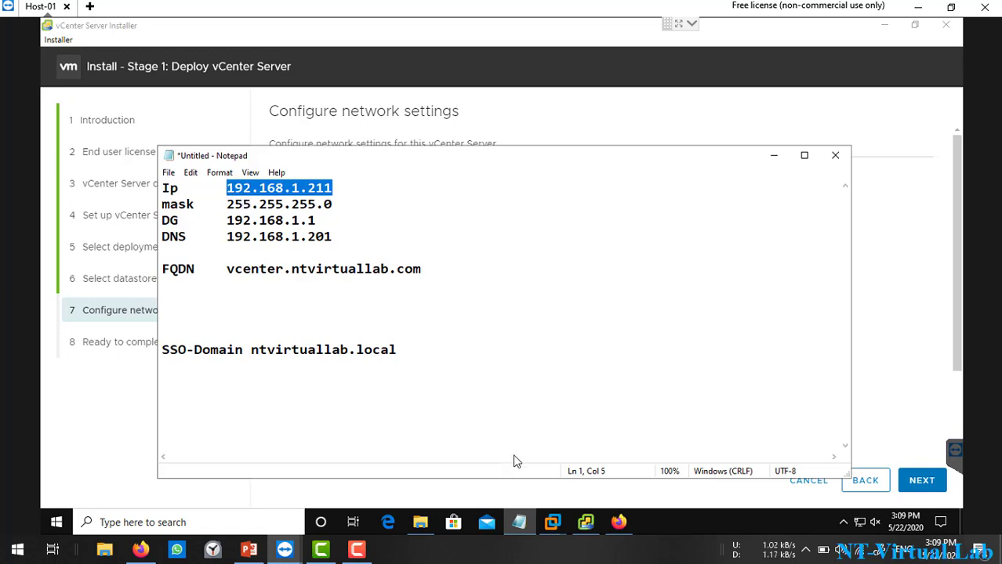
pyautogui.click(585, 522)
pyautogui.click(550, 319)
pyautogui.hotkey('ctrl', 'v')
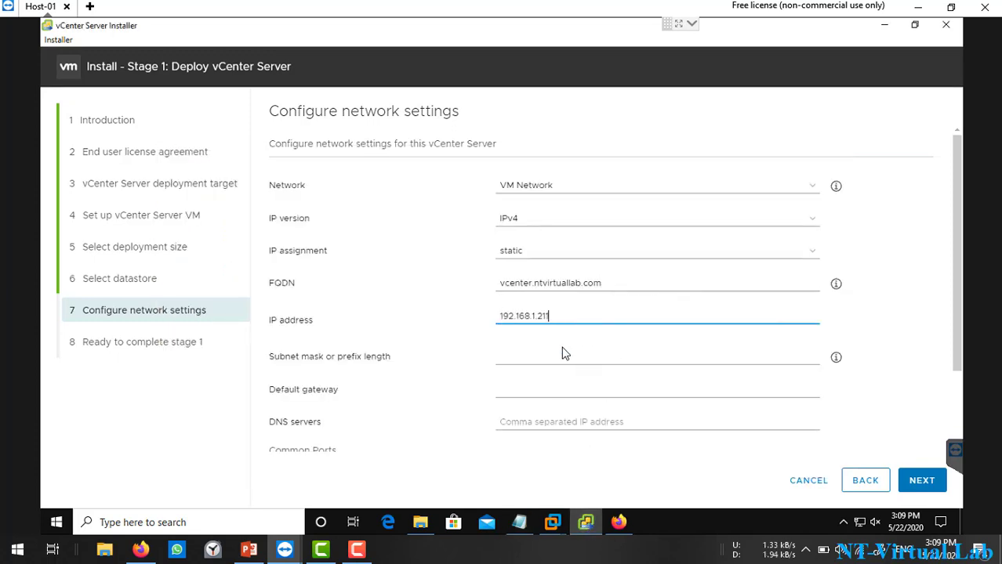
# Step: Enter subnet mask 255.255.255.0, gateway 192.168.1.1 and DNS 192.168.1.201, then continue to the summary
pyautogui.click(555, 363)
pyautogui.write('255')
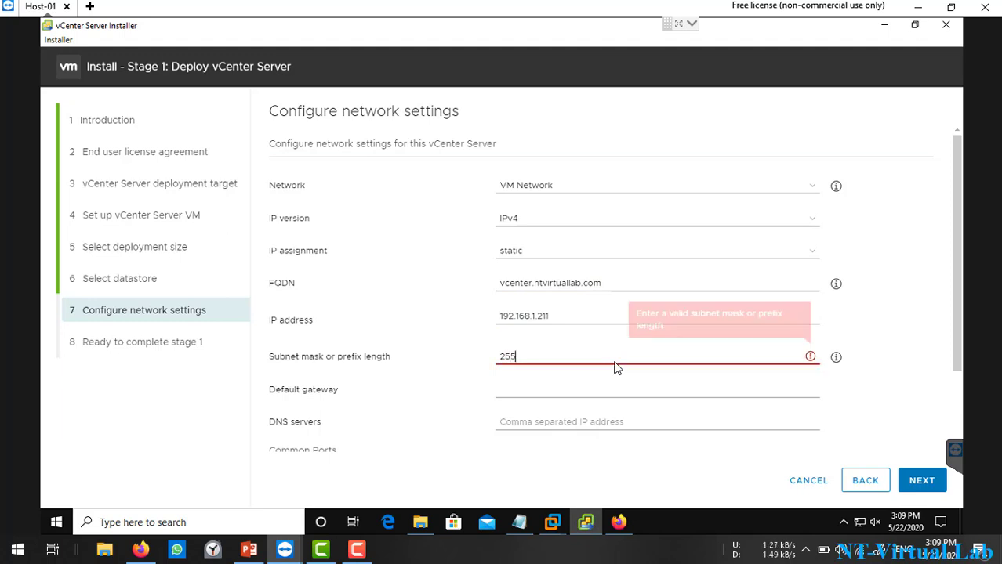
pyautogui.write('.255.2')
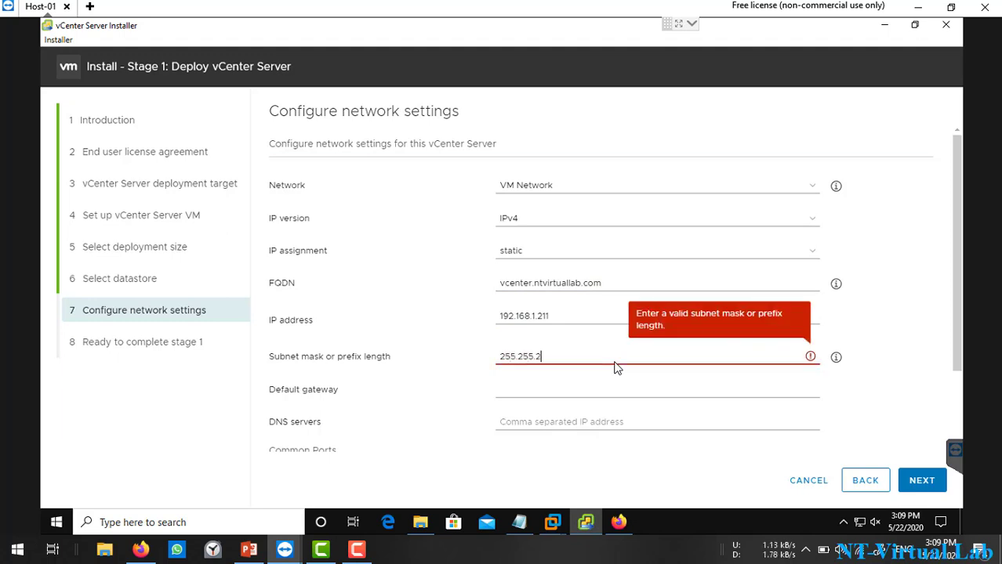
pyautogui.write('65')
pyautogui.press('BackSpace')
pyautogui.write('.0')
pyautogui.press('Tab')
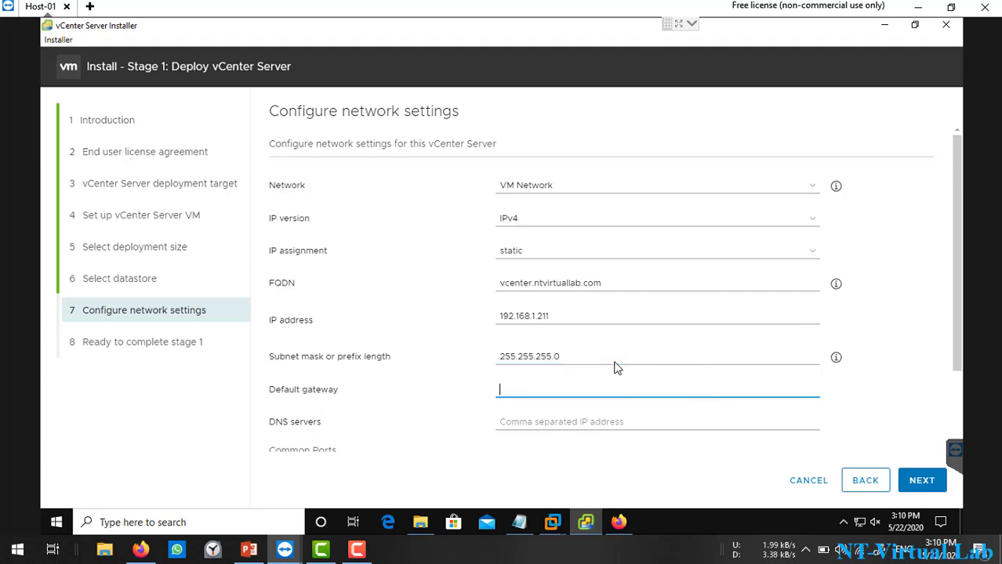
pyautogui.write('192')
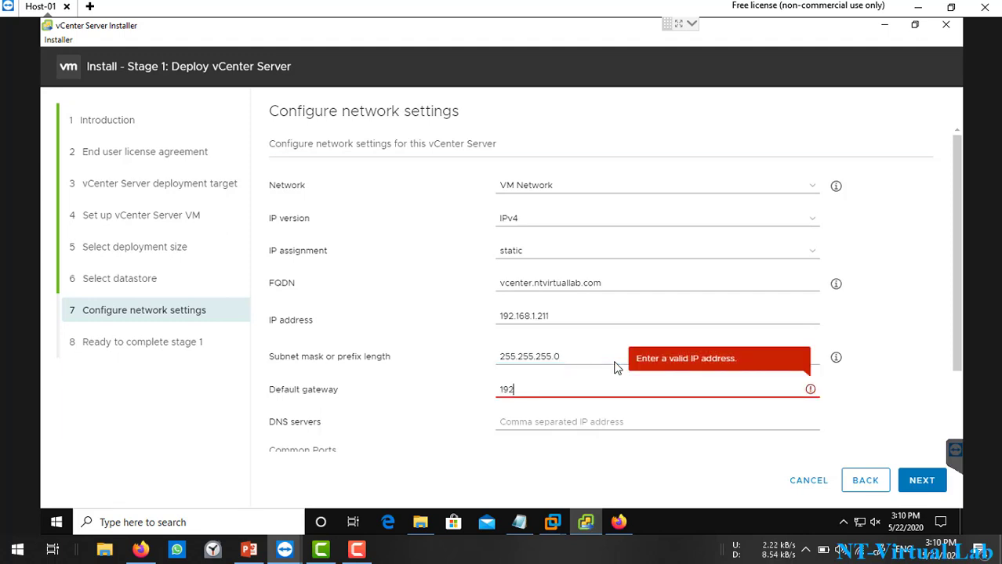
pyautogui.write('.168.1.1')
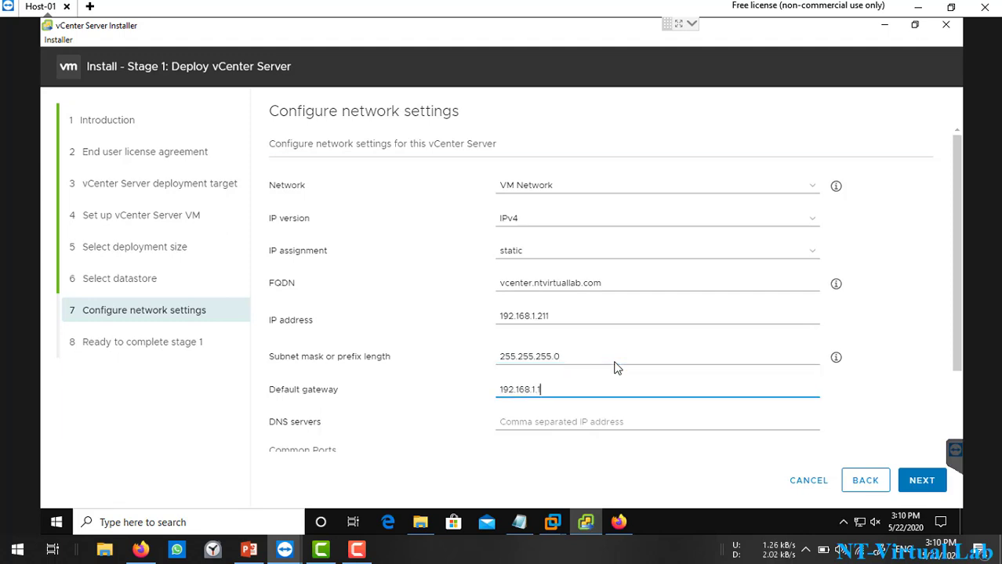
pyautogui.click(621, 431)
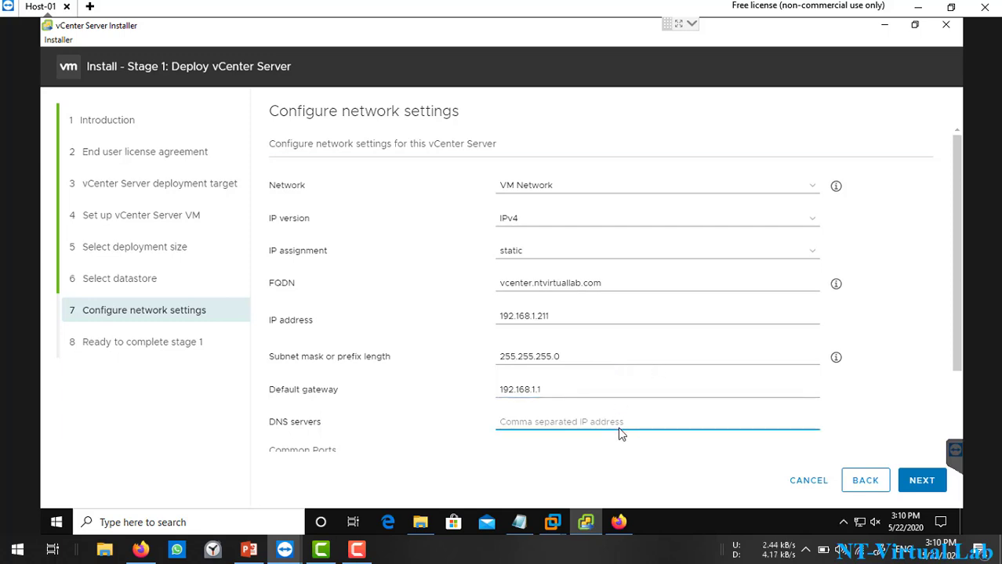
pyautogui.write('192.168.1.201')
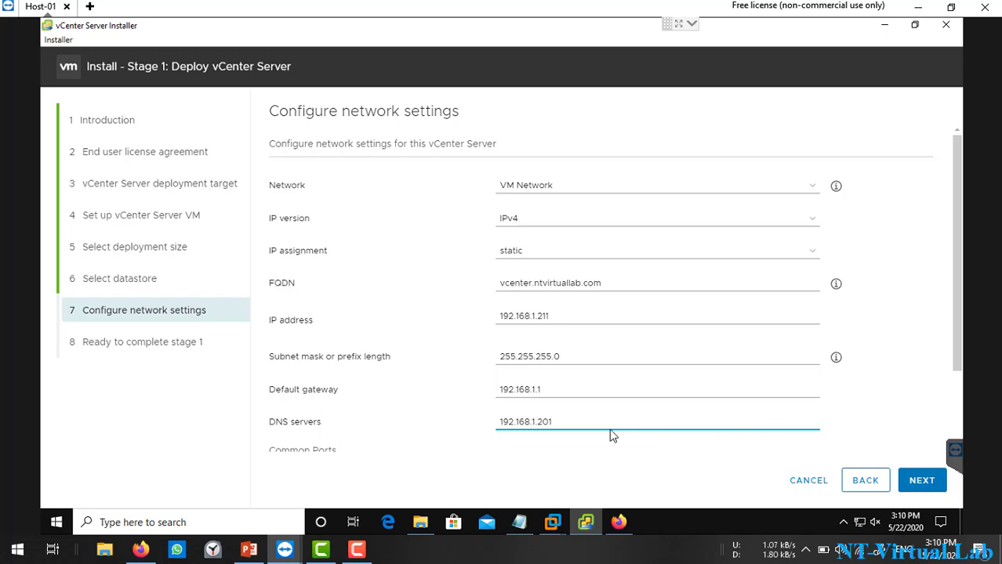
pyautogui.scroll(-2, 605, 289)
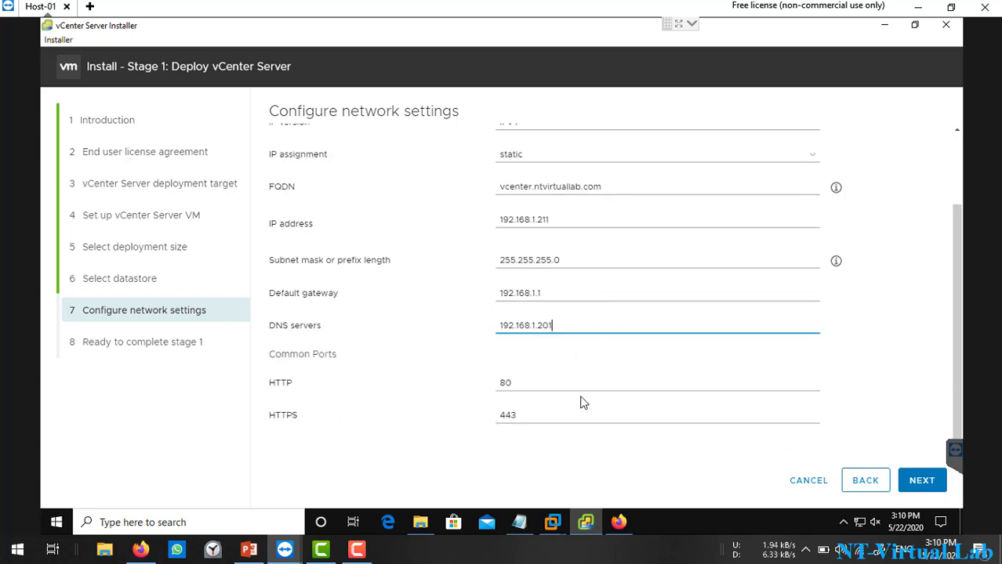
pyautogui.click(914, 491)
pyautogui.scroll(-2, 615, 314)
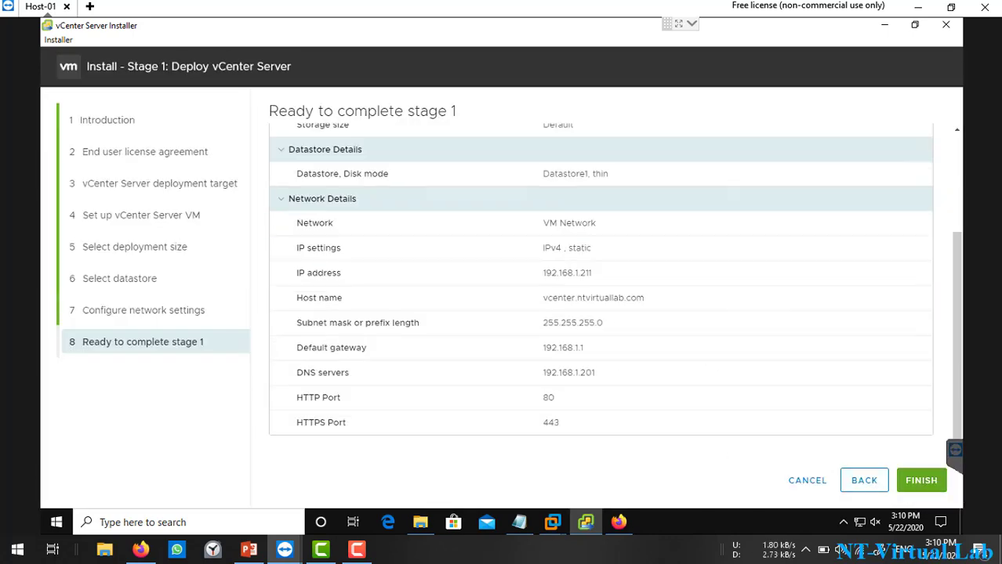
# Step: Start the stage 1 appliance deployment and continue from the success dialog to stage 2
pyautogui.click(921, 480)
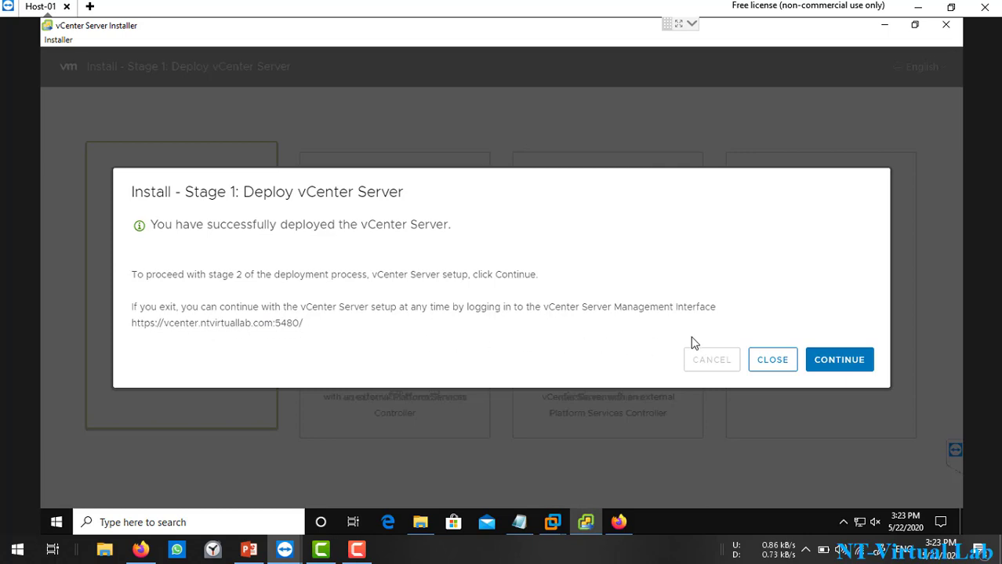
pyautogui.click(839, 360)
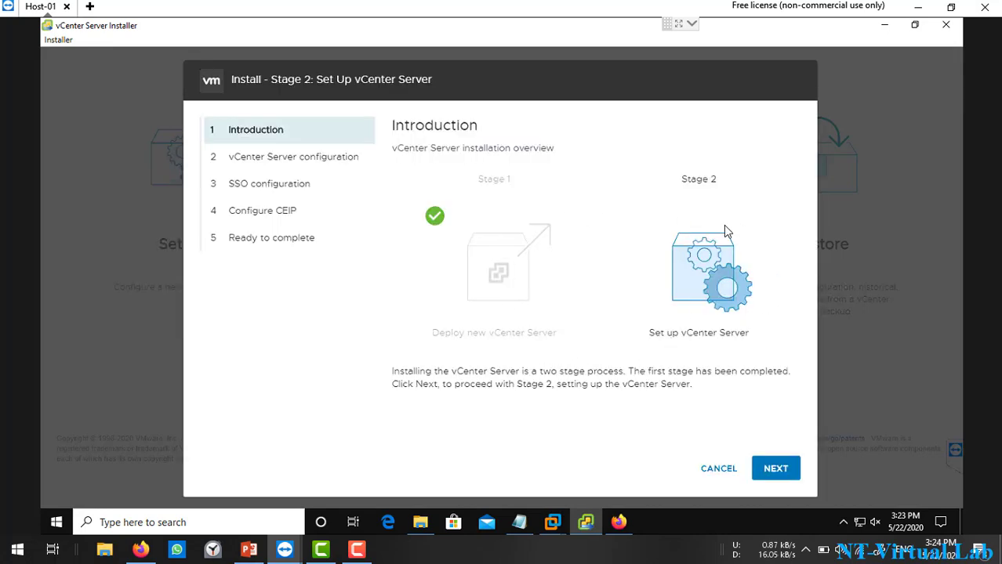
# Step: Advance from the stage 2 Introduction to the vCenter Server configuration page
pyautogui.click(790, 462)
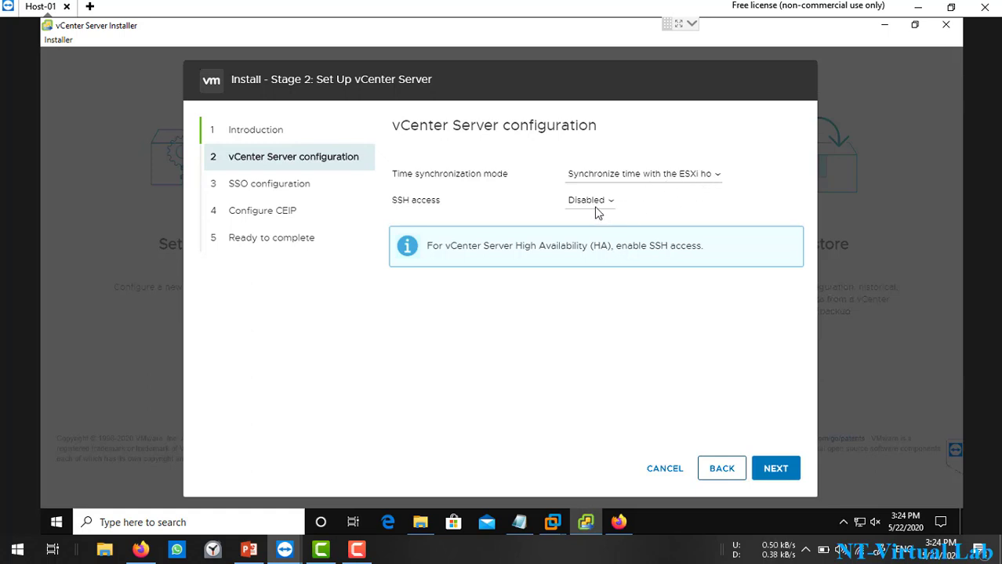
# Step: Keep time sync and SSH disabled, then paste ntvirtuallab.local from the notes as the SSO domain
pyautogui.click(778, 474)
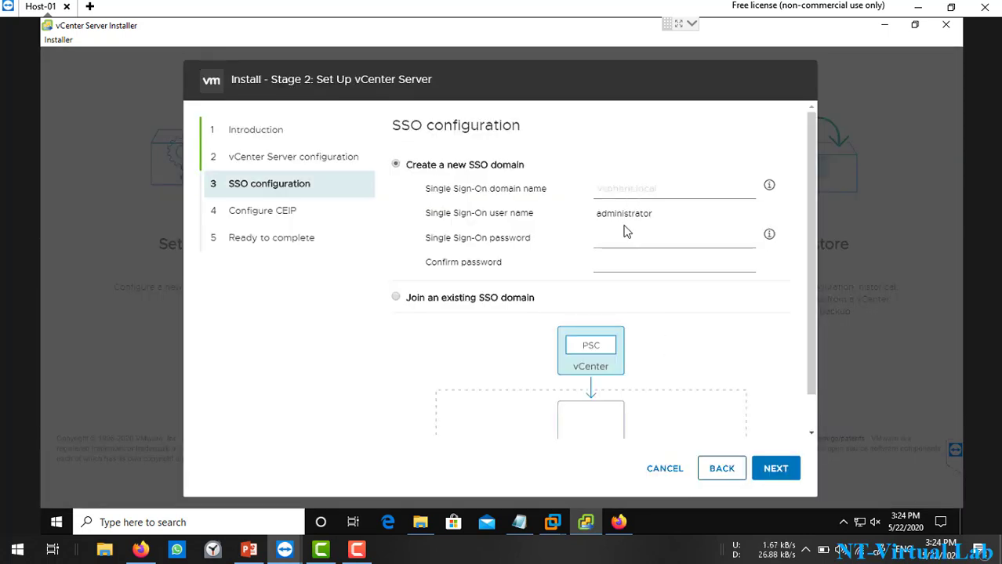
pyautogui.click(518, 522)
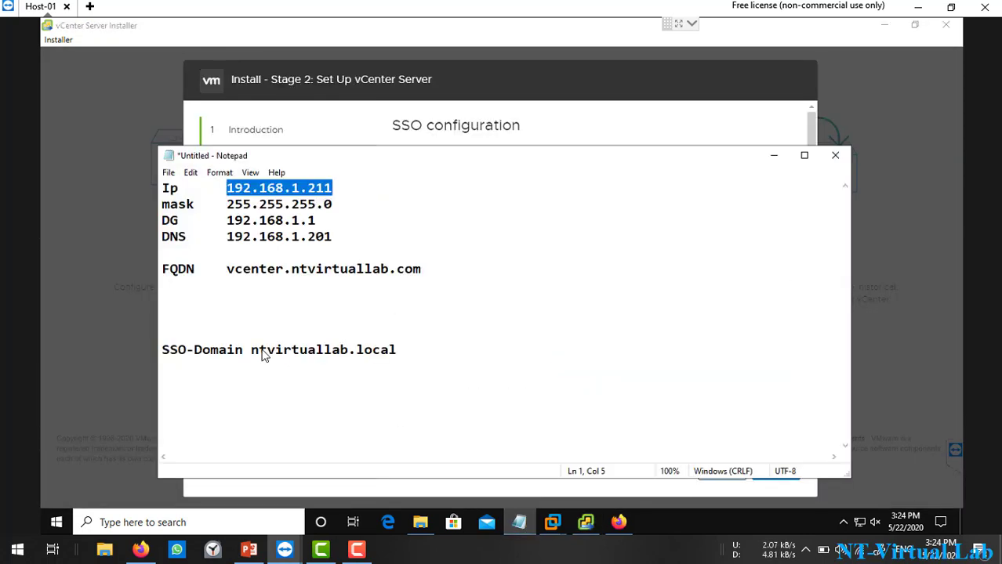
pyautogui.moveTo(251, 351); pyautogui.dragTo(398, 354)
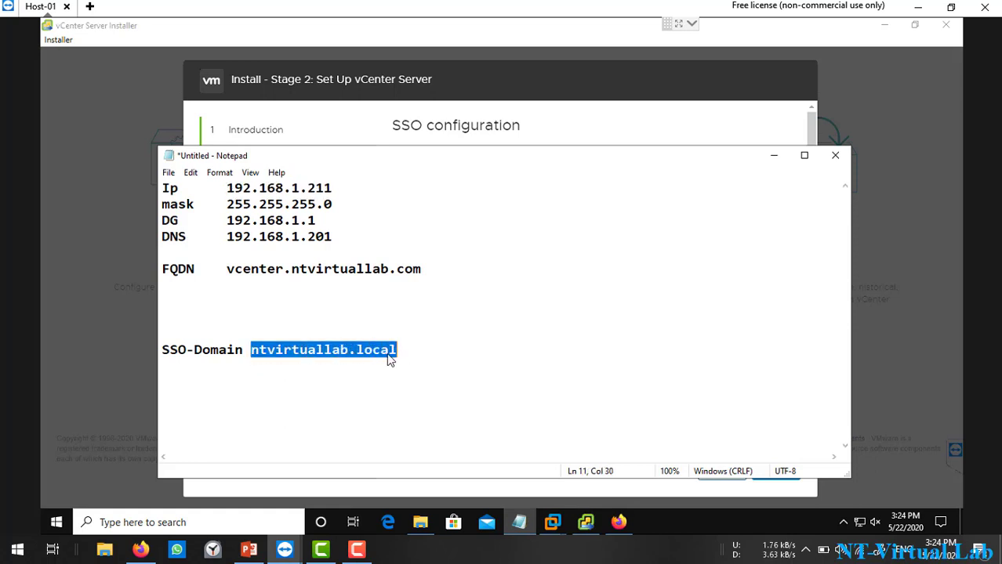
pyautogui.rightClick(375, 353)
pyautogui.click(418, 190)
pyautogui.click(597, 142)
pyautogui.click(627, 191)
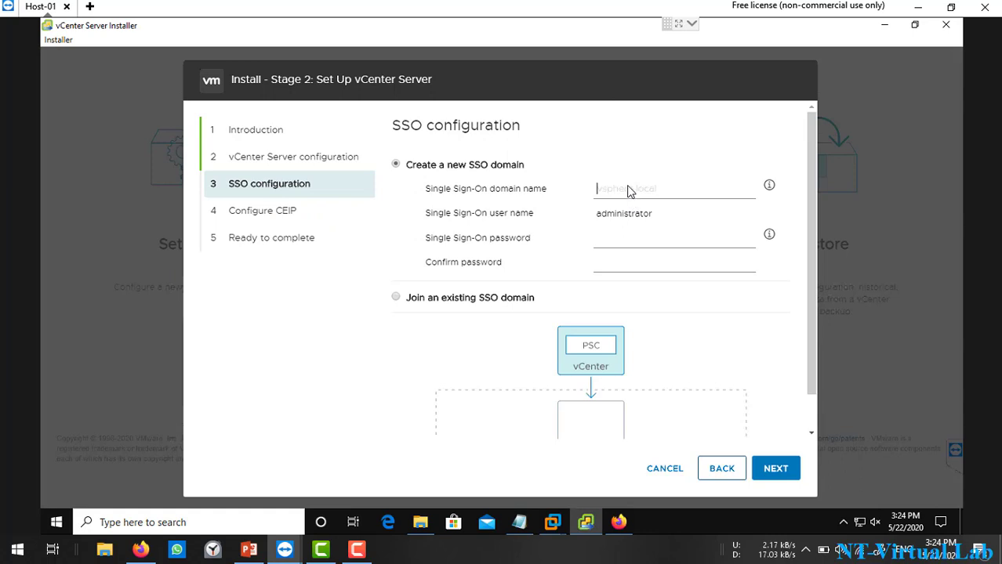
pyautogui.hotkey('ctrl', 'v')
# Step: Enter and confirm the SSO administrator password, then save the SSO configuration
pyautogui.click(625, 245)
pyautogui.write('••••••')
pyautogui.press('Tab')
pyautogui.write('•••••••')
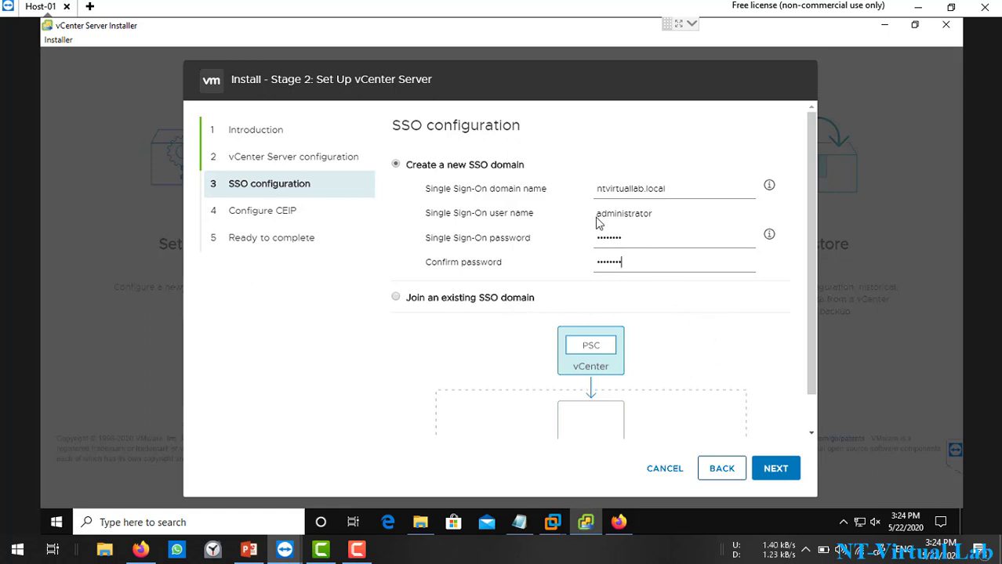
pyautogui.click(768, 469)
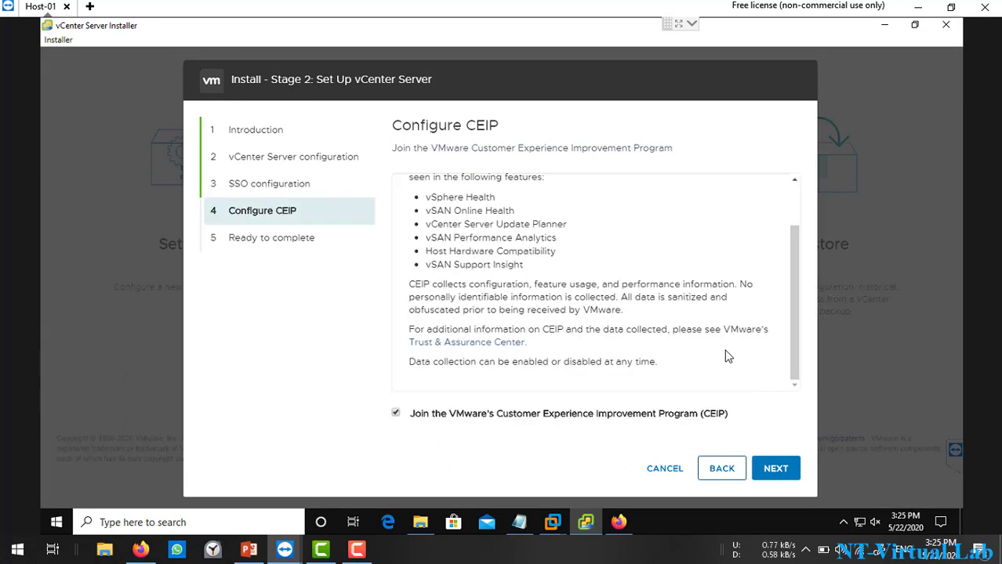
# Step: Untick Join the CEIP and move on to the stage 2 summary
pyautogui.scroll(2, 720, 352)
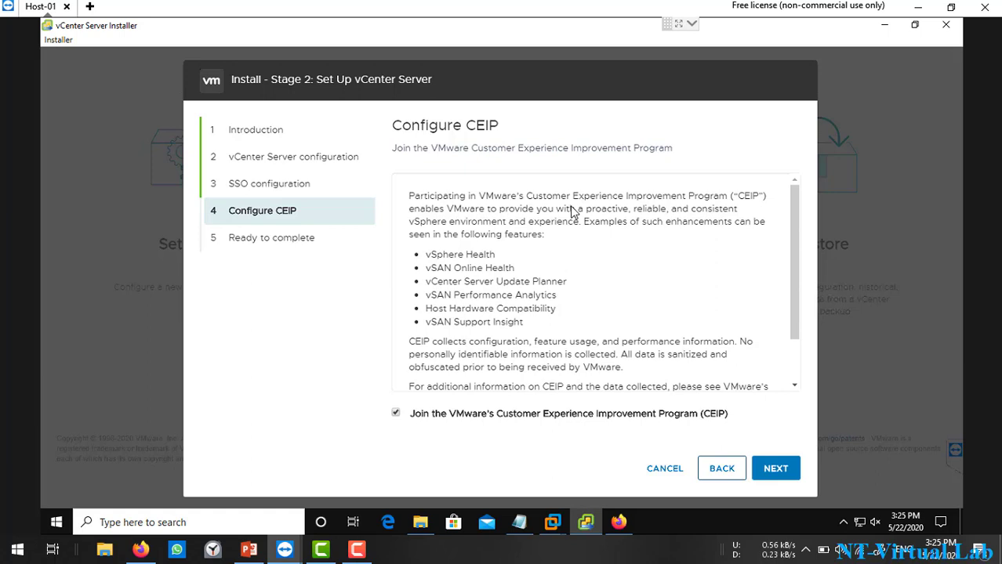
pyautogui.scroll(-2, 584, 204)
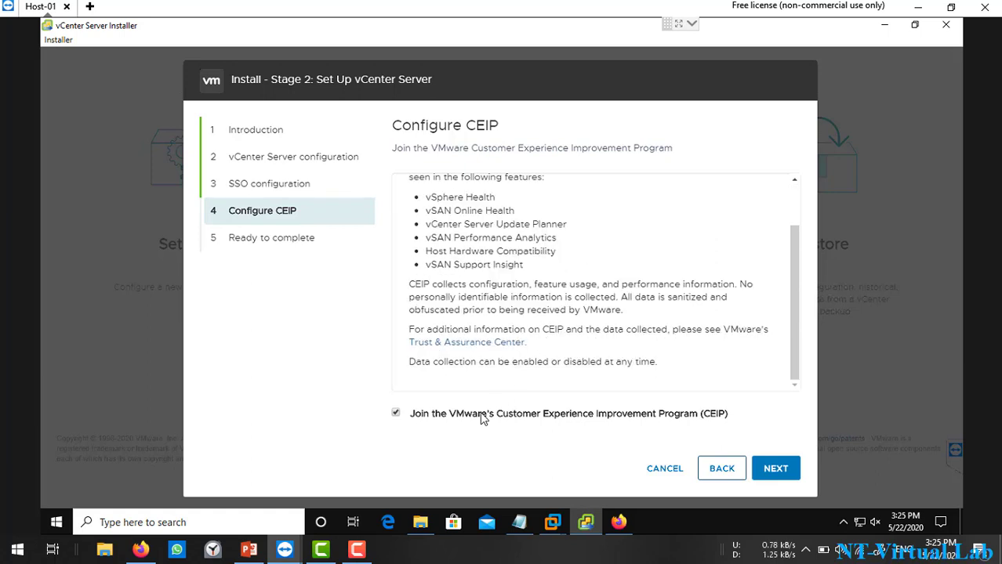
pyautogui.click(397, 413)
pyautogui.click(790, 468)
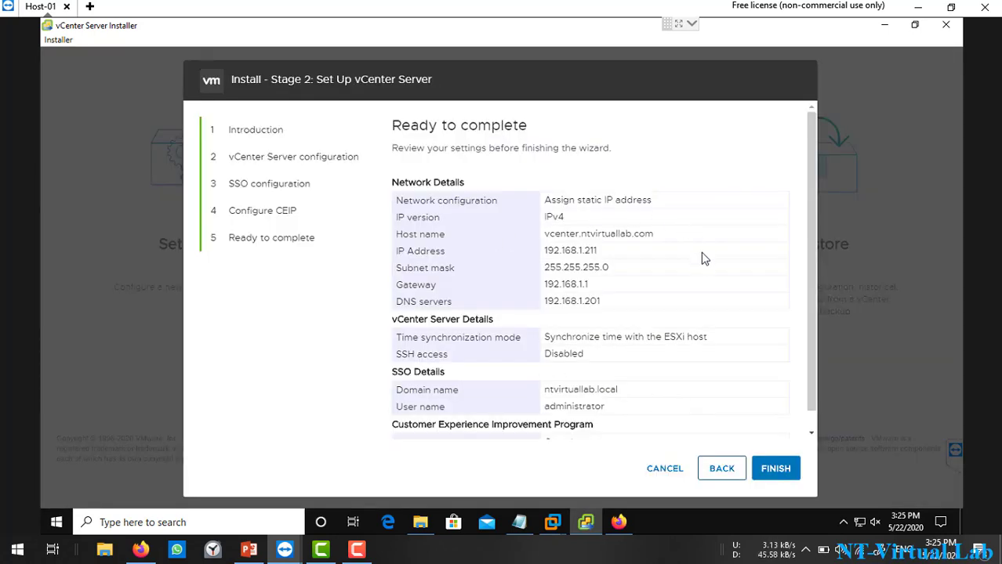
# Step: Review the stage 2 summary settings and finish the setup
pyautogui.scroll(-1, 702, 263)
pyautogui.scroll(1, 702, 268)
pyautogui.scroll(-1, 702, 267)
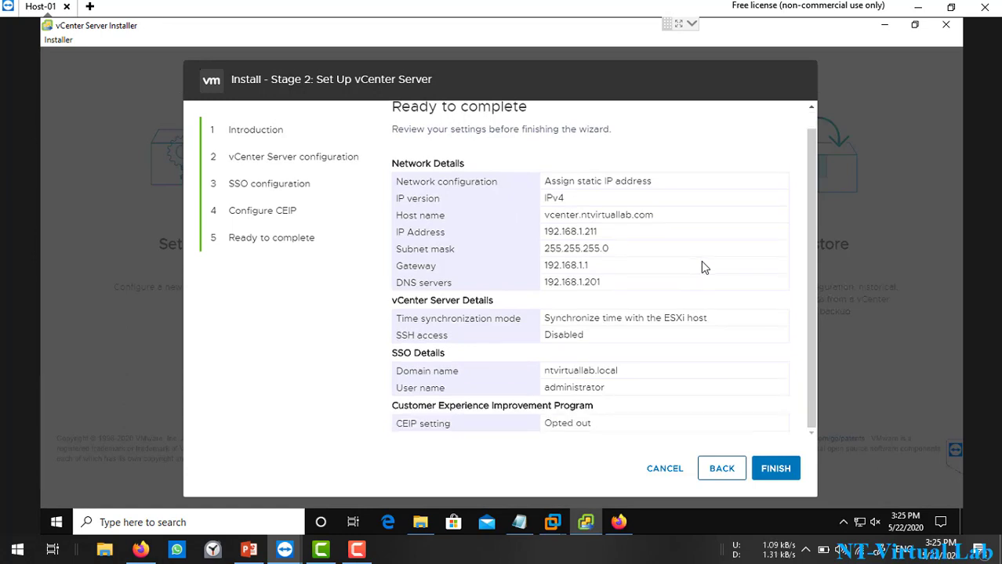
pyautogui.click(774, 467)
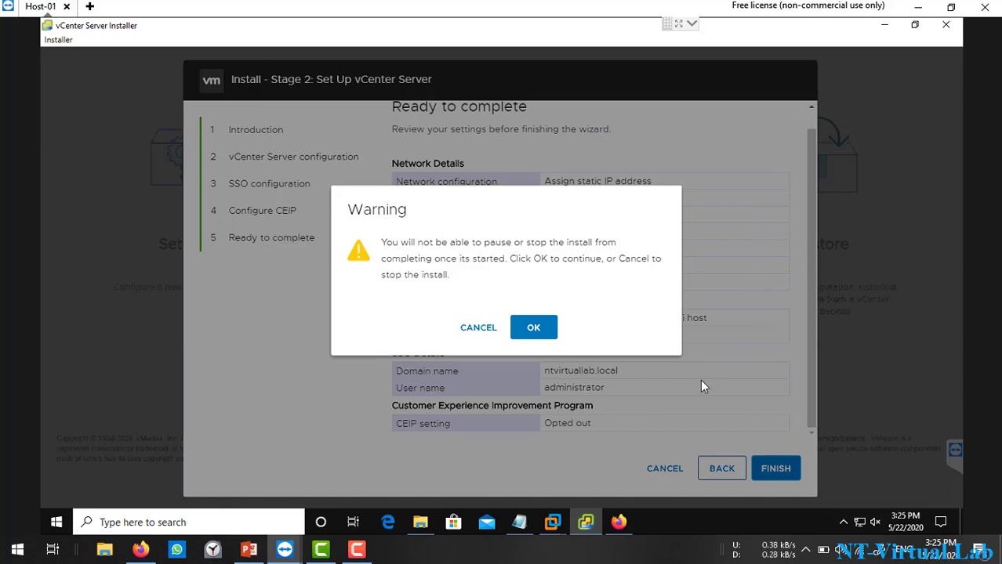
# Step: Confirm the cannot-pause warning so stage 2 setup runs to 100% completion
pyautogui.click(540, 327)
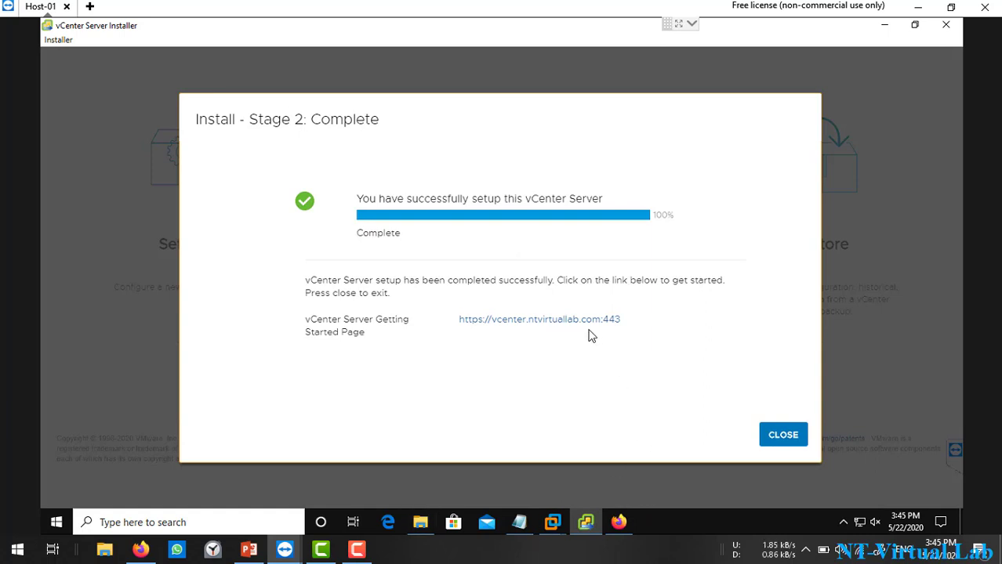
# Step: Close the finished installer and bring Firefox to the front
pyautogui.click(787, 444)
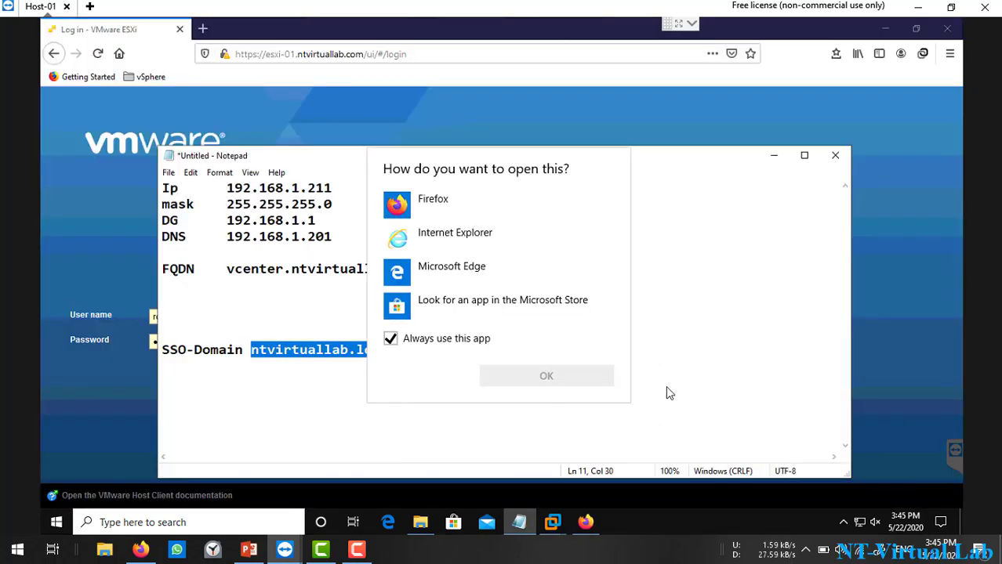
pyautogui.click(205, 30)
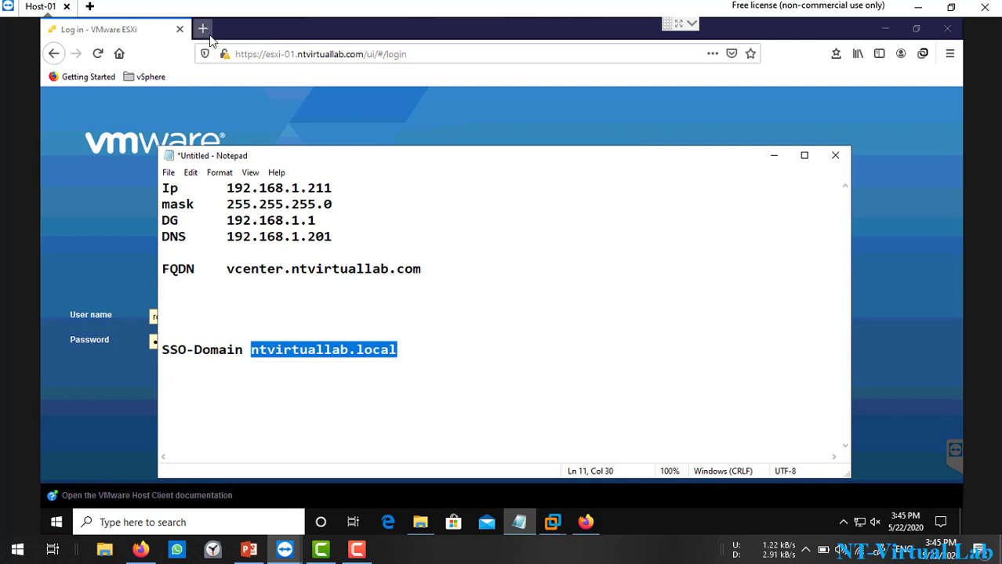
pyautogui.click(202, 30)
# Step: Load vcenter.ntvirtuallab.com in a new tab, accepting the self-signed certificate risk
pyautogui.click(202, 30)
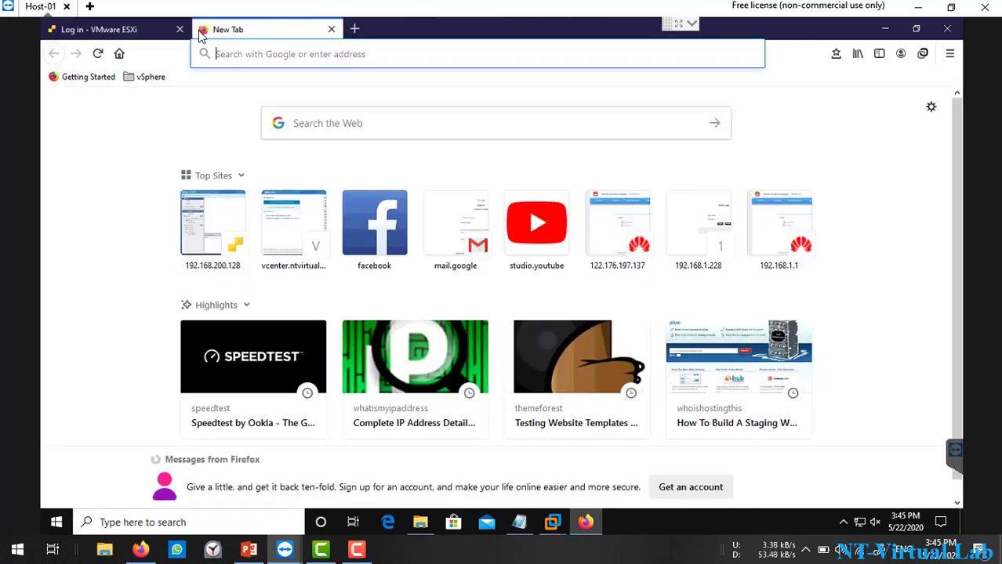
pyautogui.click(275, 62)
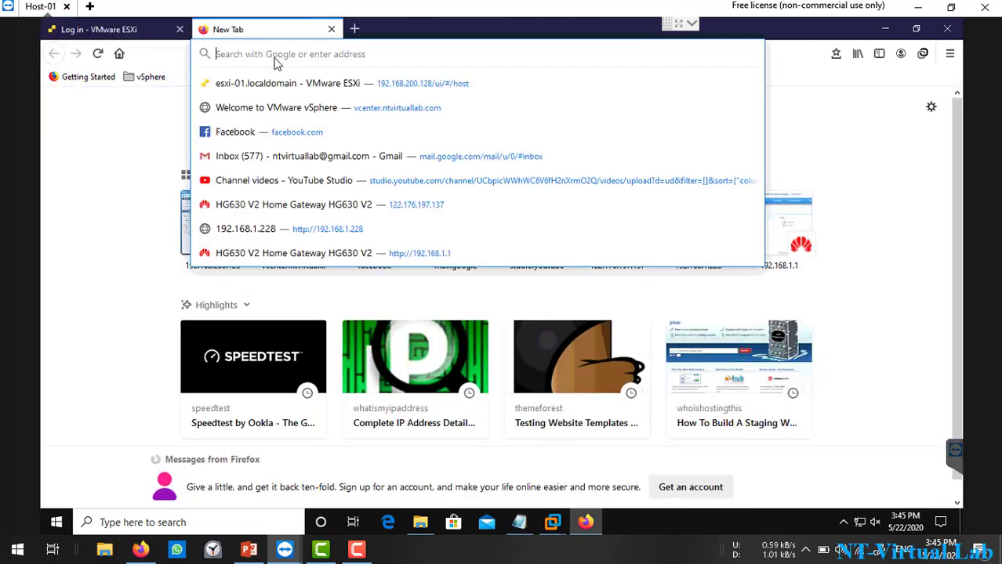
pyautogui.write('vcenter')
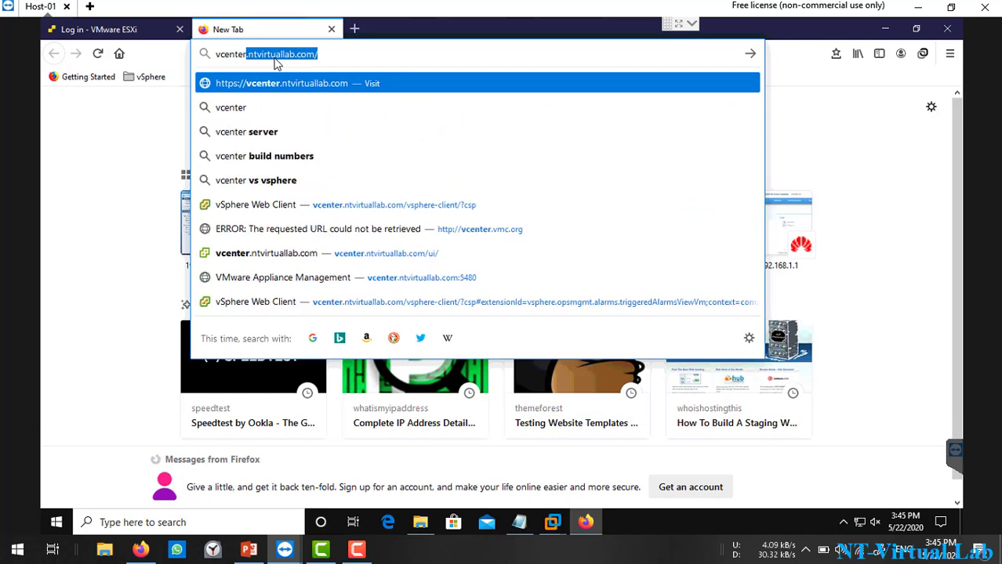
pyautogui.press('Return')
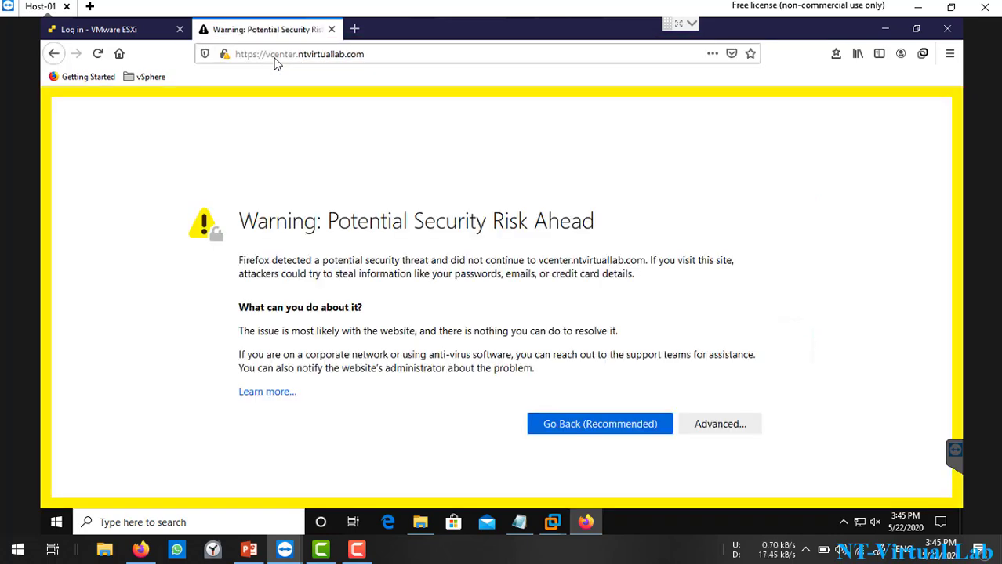
pyautogui.click(745, 419)
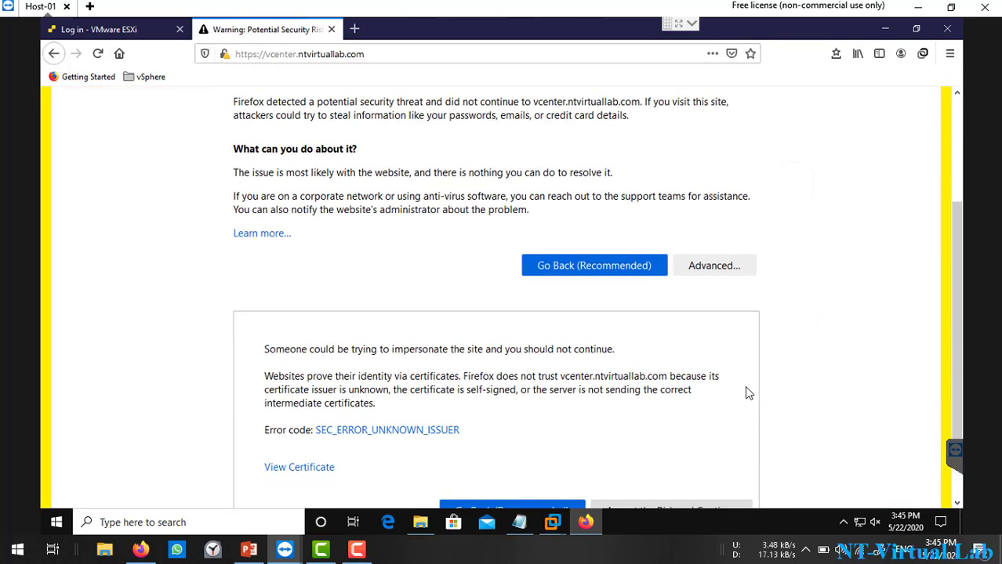
pyautogui.click(658, 451)
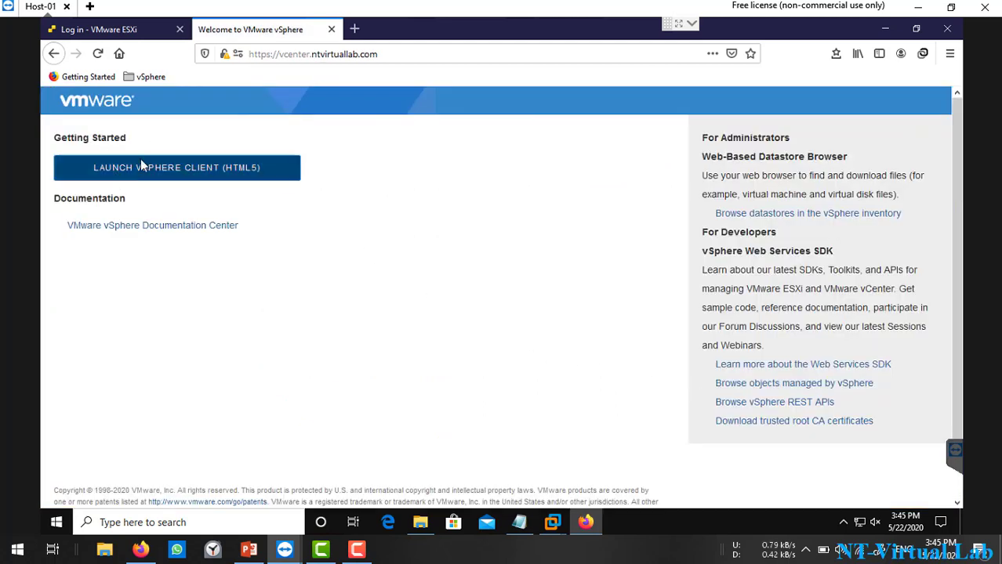
# Step: Launch the HTML5 vSphere Client and sign in with the saved administrator login and password
pyautogui.click(181, 177)
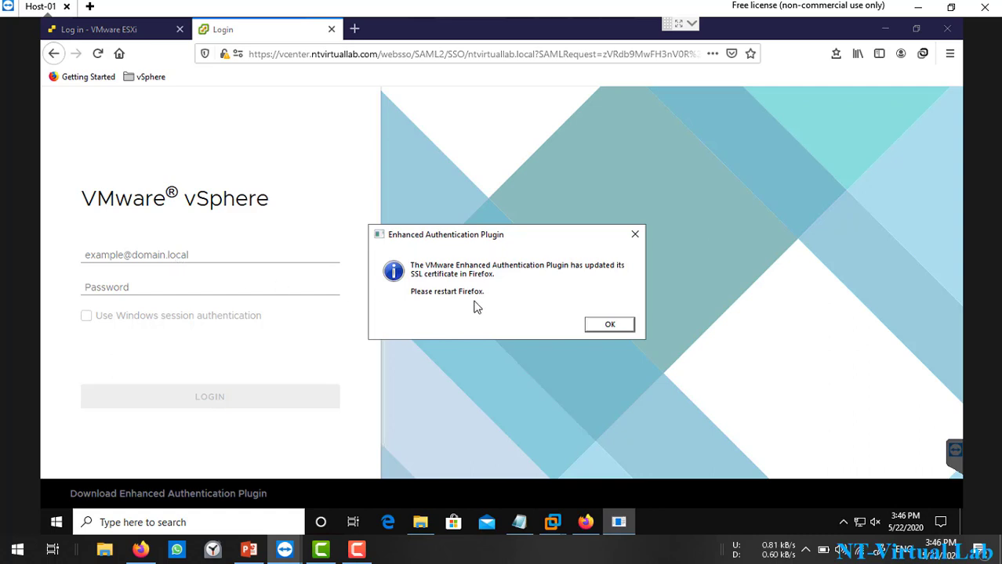
pyautogui.click(593, 326)
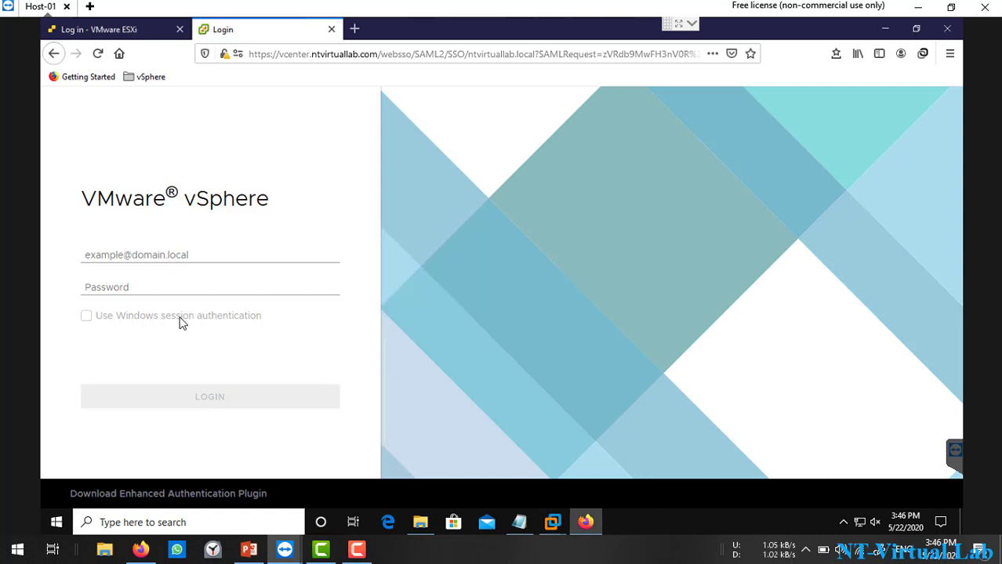
pyautogui.click(164, 256)
pyautogui.click(189, 277)
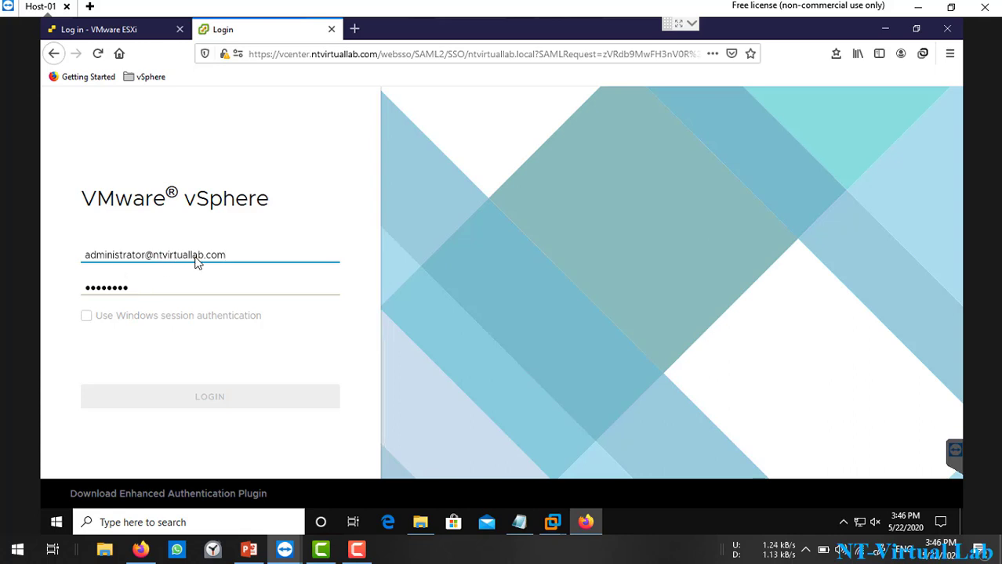
pyautogui.click(132, 296)
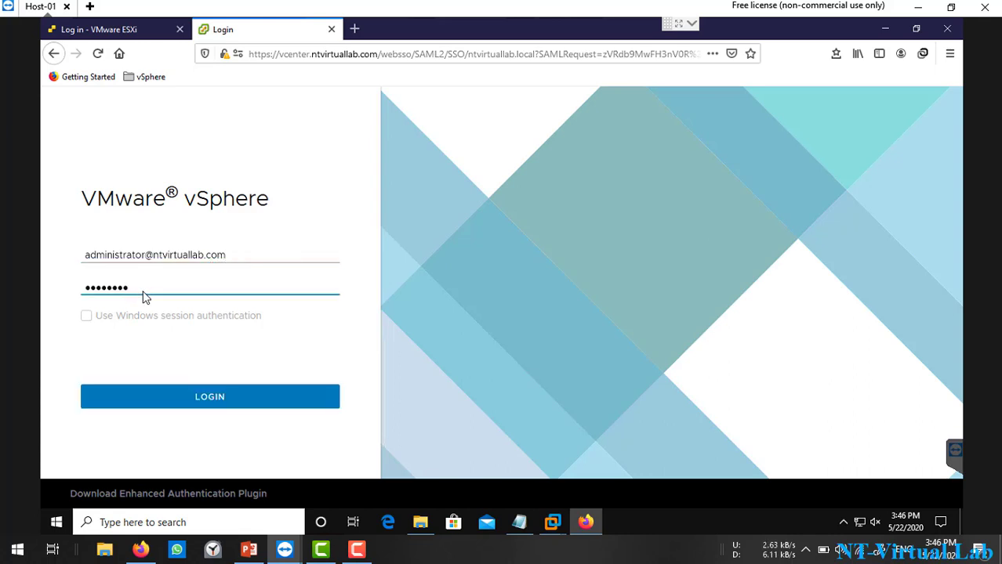
pyautogui.press('BackSpace')
pyautogui.press('BackSpace')
pyautogui.press('BackSpace')
pyautogui.press('BackSpace')
pyautogui.press('BackSpace')
pyautogui.press('BackSpace')
pyautogui.press('BackSpace')
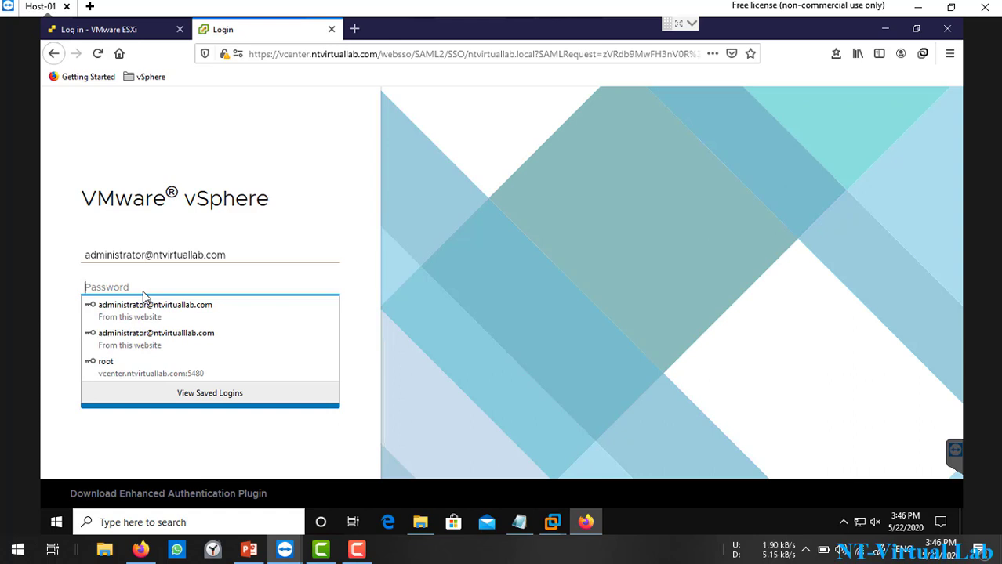
pyautogui.write('V')
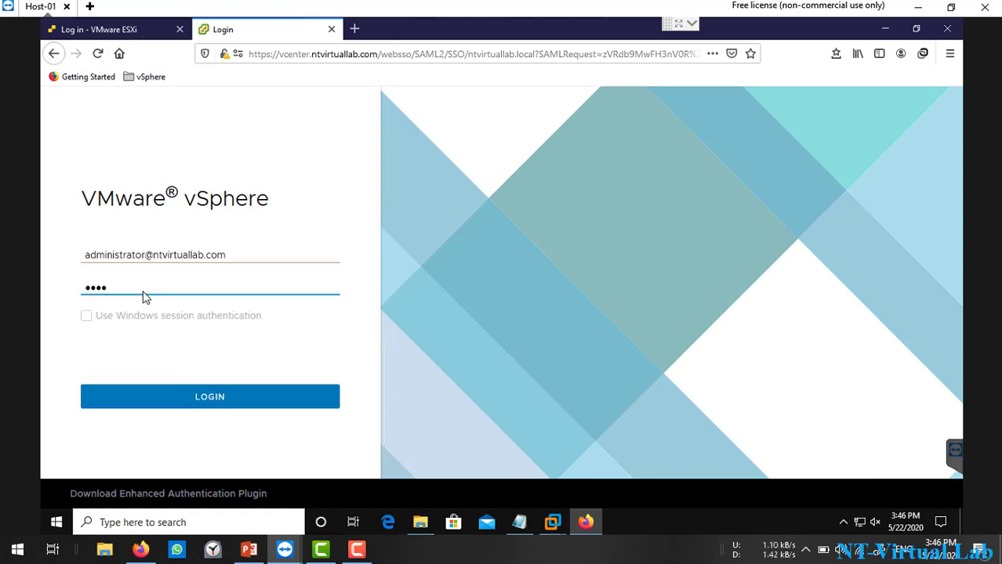
pyautogui.press('Return')
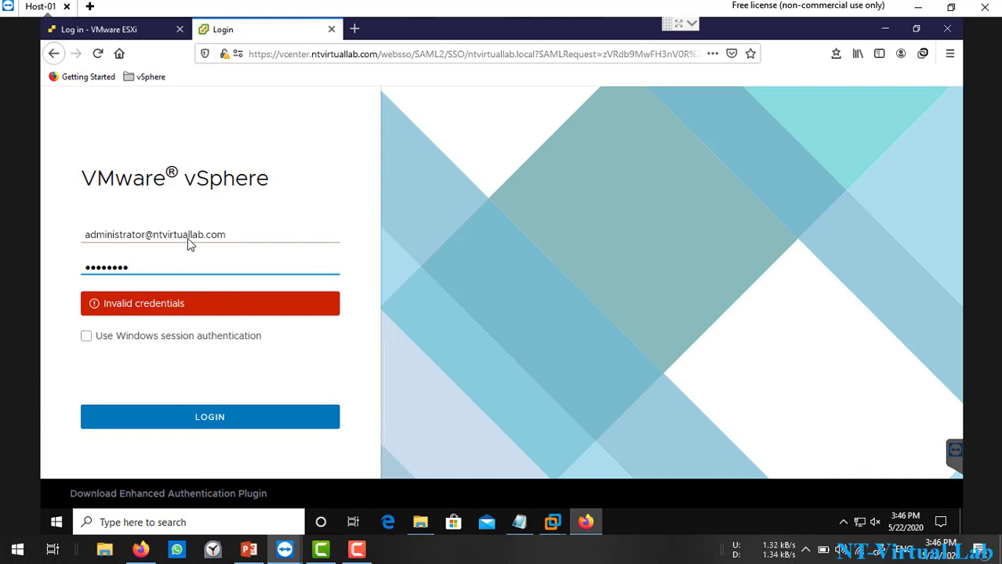
# Step: Change the username's domain from .com to .local, retry the sign-in, and save the login
pyautogui.click(238, 241)
pyautogui.press('BackSpace')
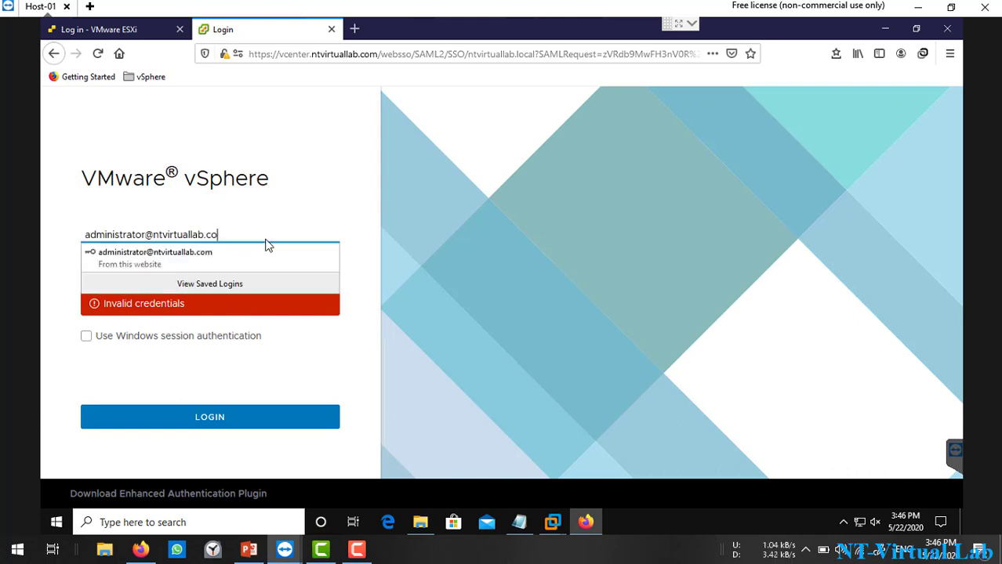
pyautogui.write('local')
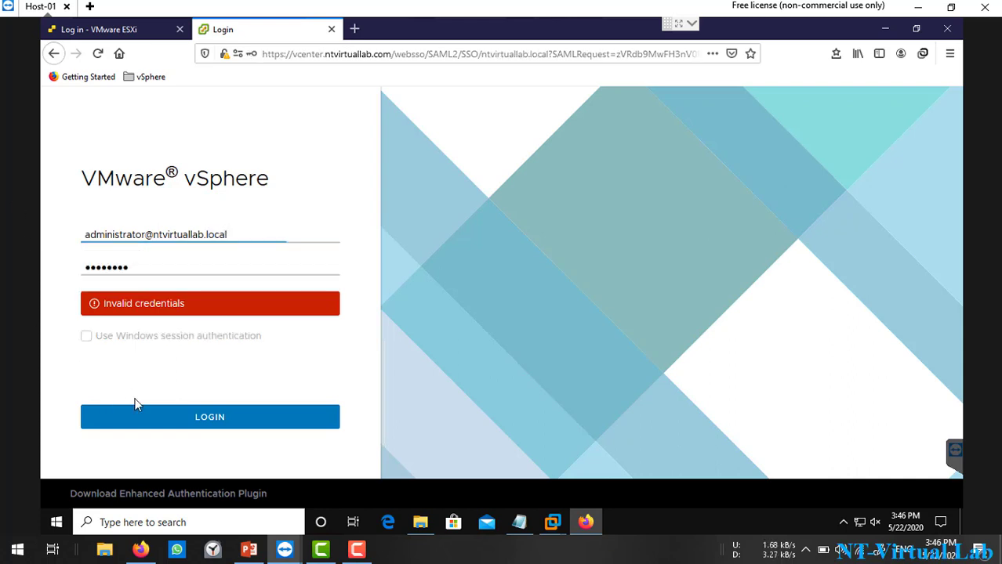
pyautogui.click(141, 416)
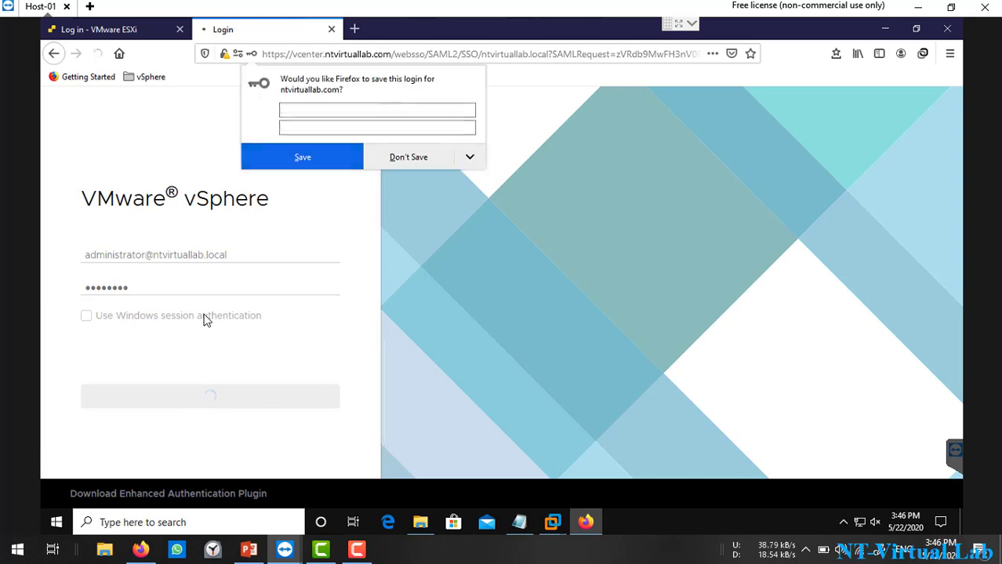
pyautogui.click(302, 158)
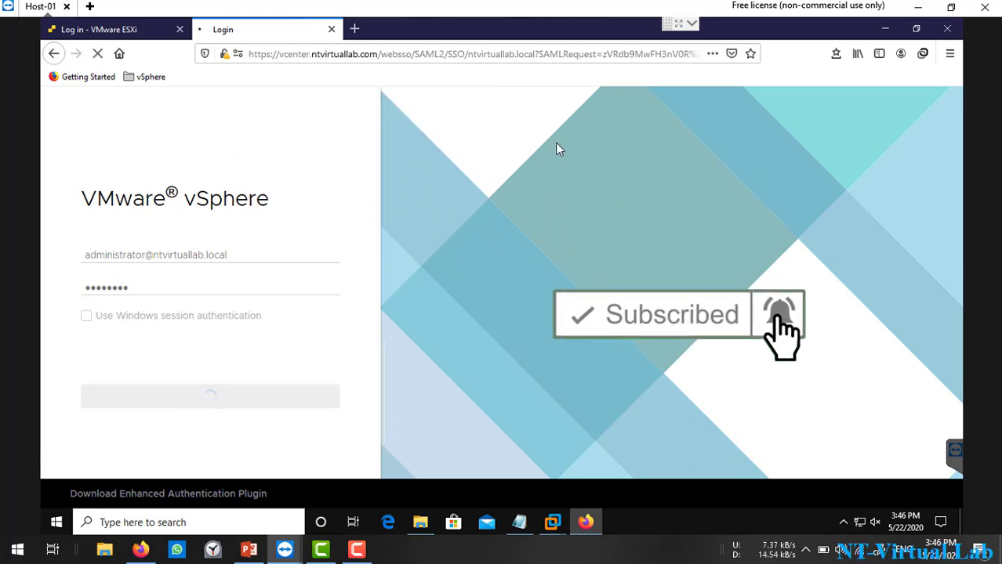
# Step: Load vcenter.ntvirtuallab.com:5480 in a new browser tab
pyautogui.click(355, 30)
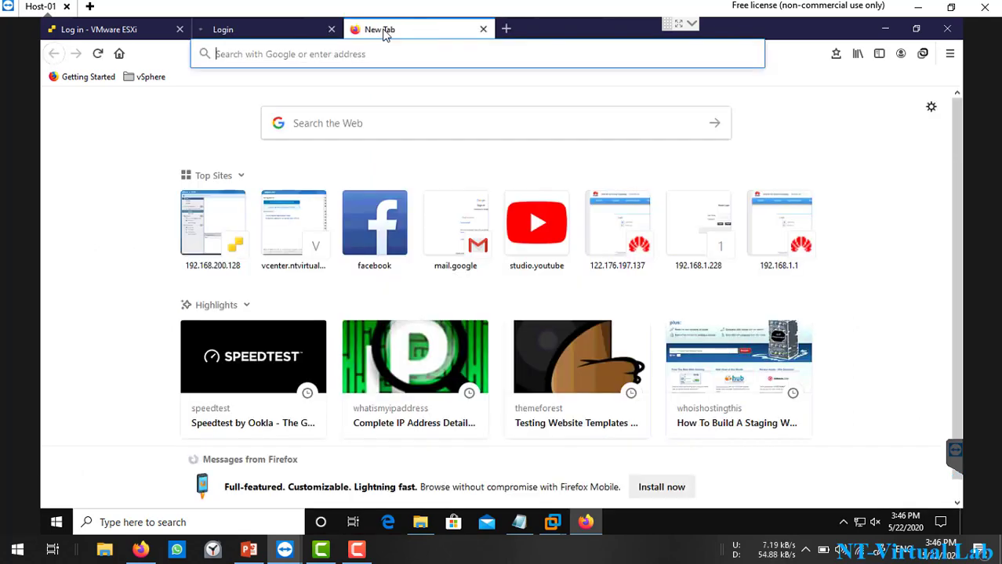
pyautogui.click(444, 62)
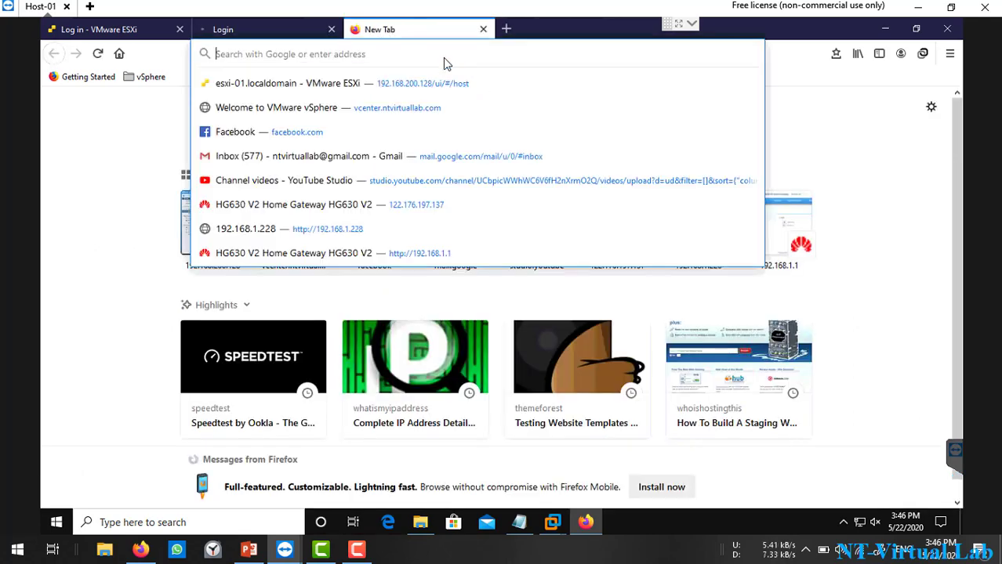
pyautogui.click(494, 114)
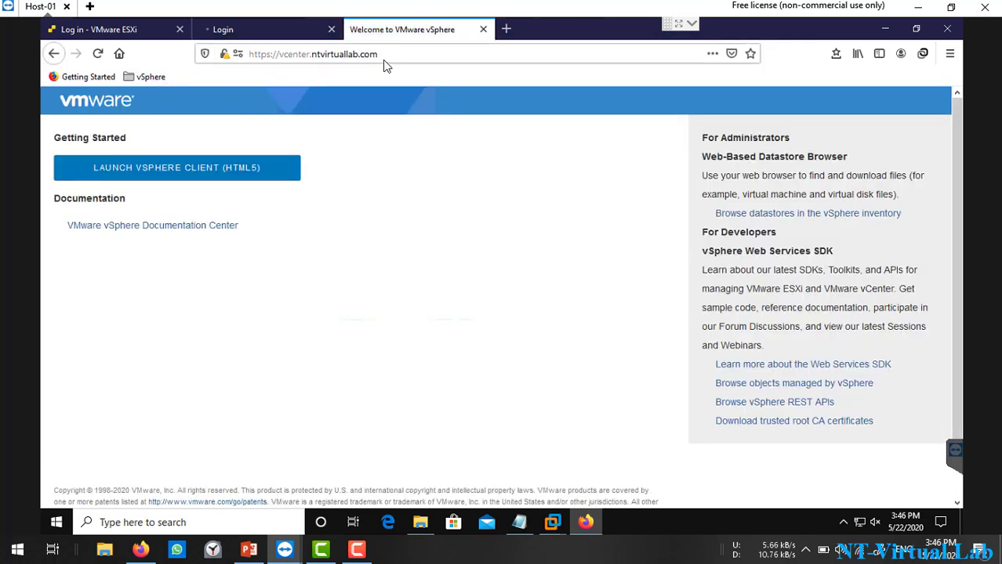
pyautogui.click(436, 61)
pyautogui.click(435, 61)
pyautogui.write(':')
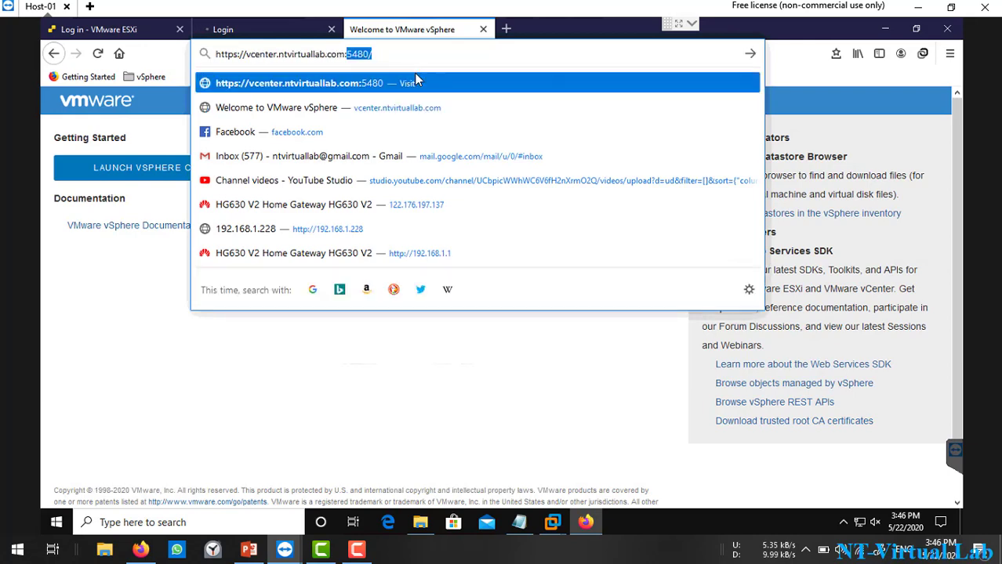
pyautogui.write('5480/')
pyautogui.press('Return')
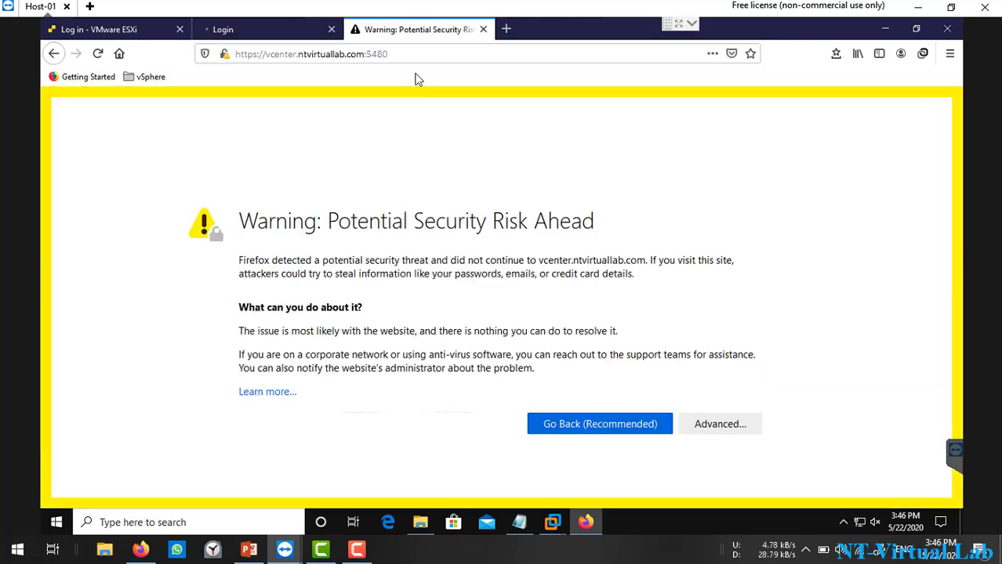
# Step: Accept the certificate risk and sign in to the appliance management site with the root password
pyautogui.click(725, 431)
pyautogui.scroll(-3, 772, 377)
pyautogui.click(671, 446)
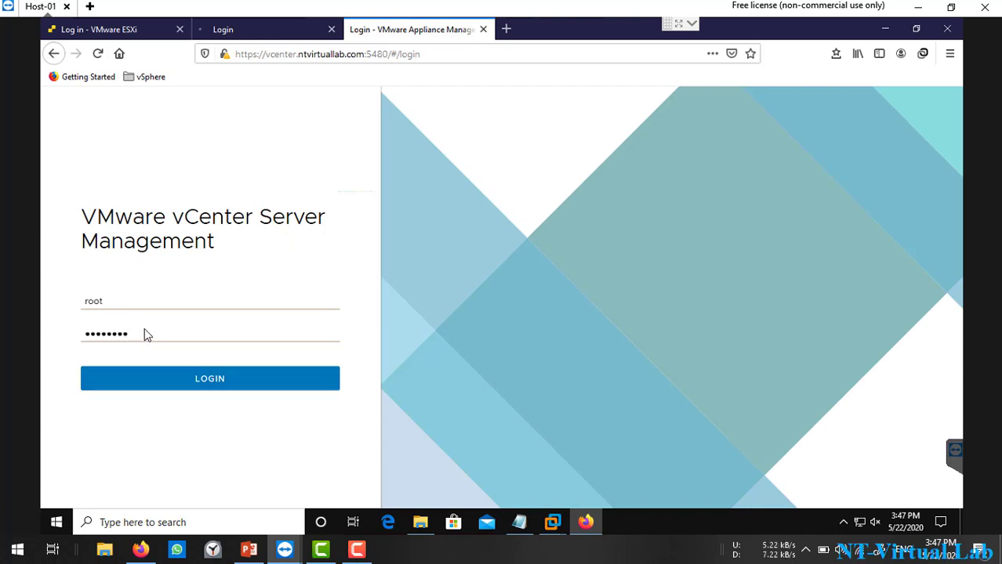
pyautogui.moveTo(145, 335); pyautogui.dragTo(52, 353)
pyautogui.write('V')
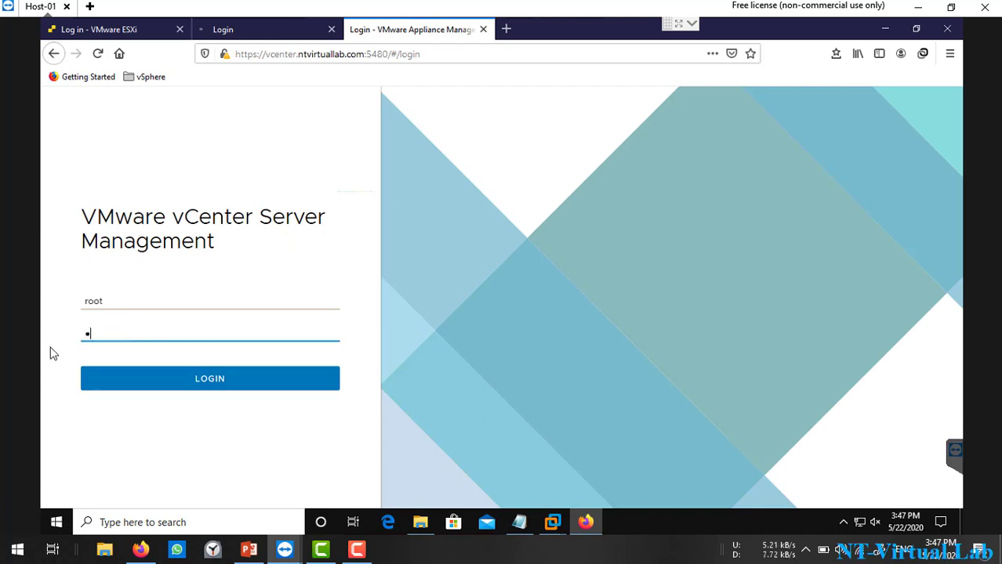
pyautogui.press('Return')
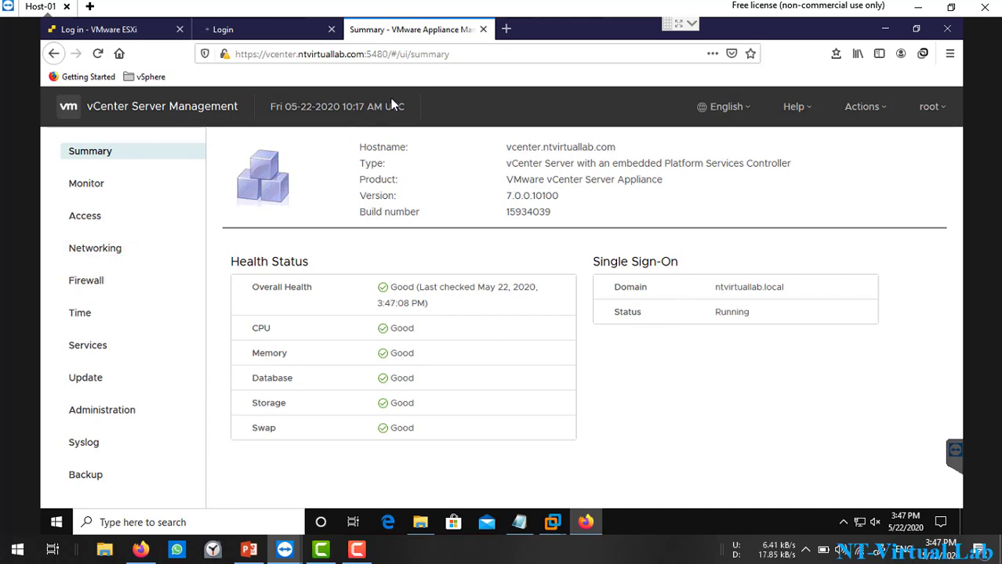
# Step: Return to the Login tab where the vSphere Client /ui/ page is loading
pyautogui.click(239, 35)
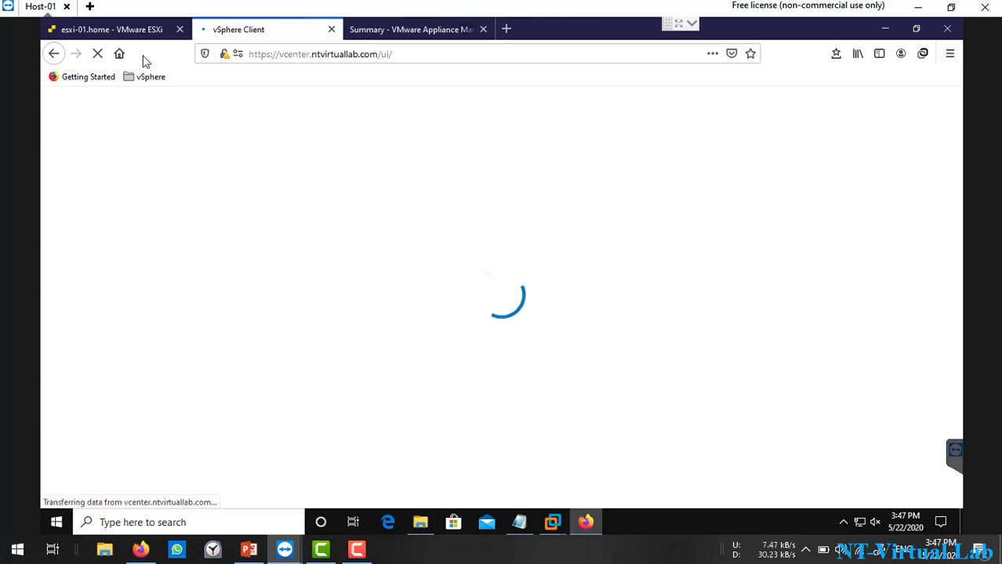
# Step: Check the ESXi host's virtual machines, then reset the CPU Exhaustion alarm to green on the vCenter Summary
pyautogui.click(117, 29)
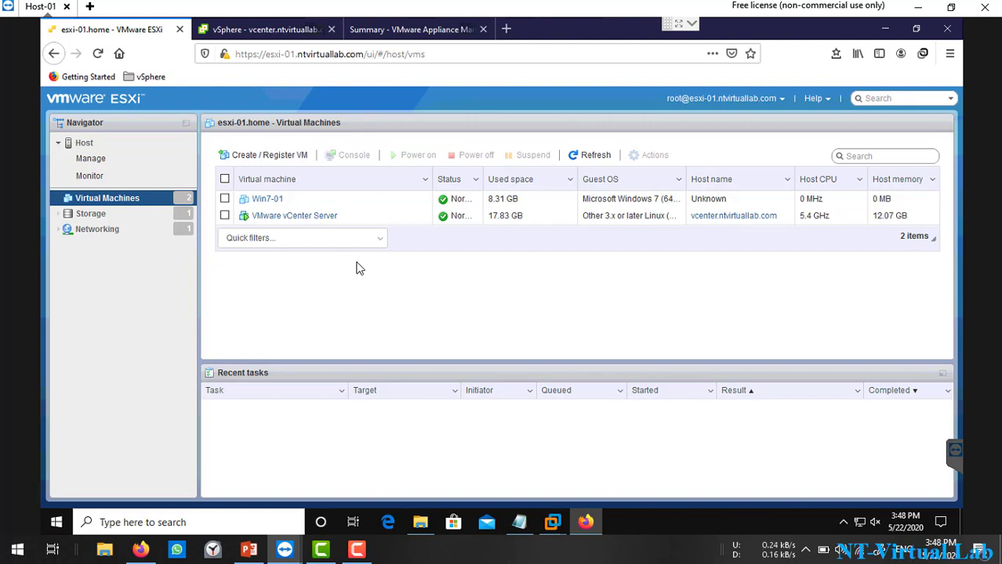
pyautogui.click(258, 32)
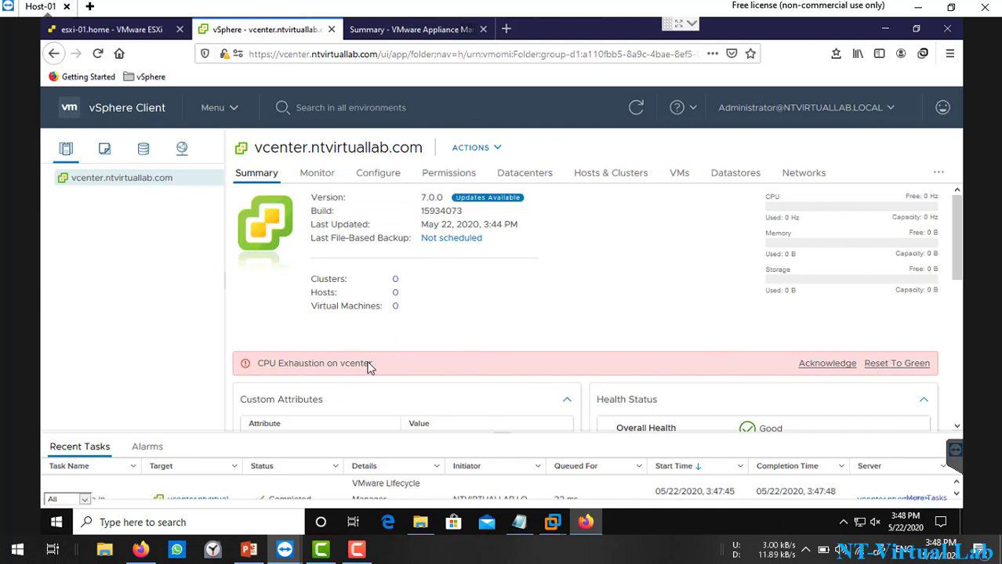
pyautogui.click(906, 365)
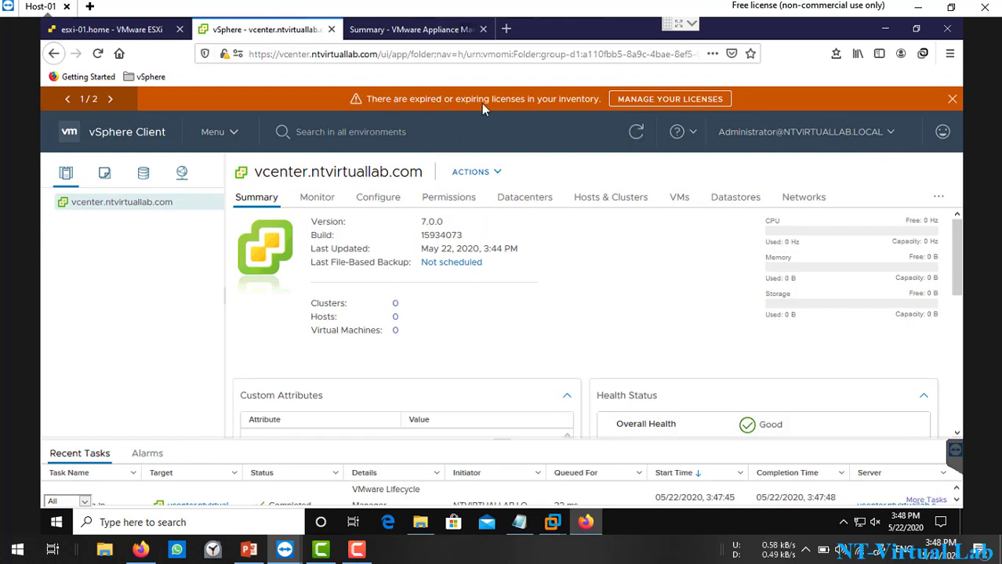
# Step: Go to license management and review the Evaluation License details
pyautogui.click(657, 101)
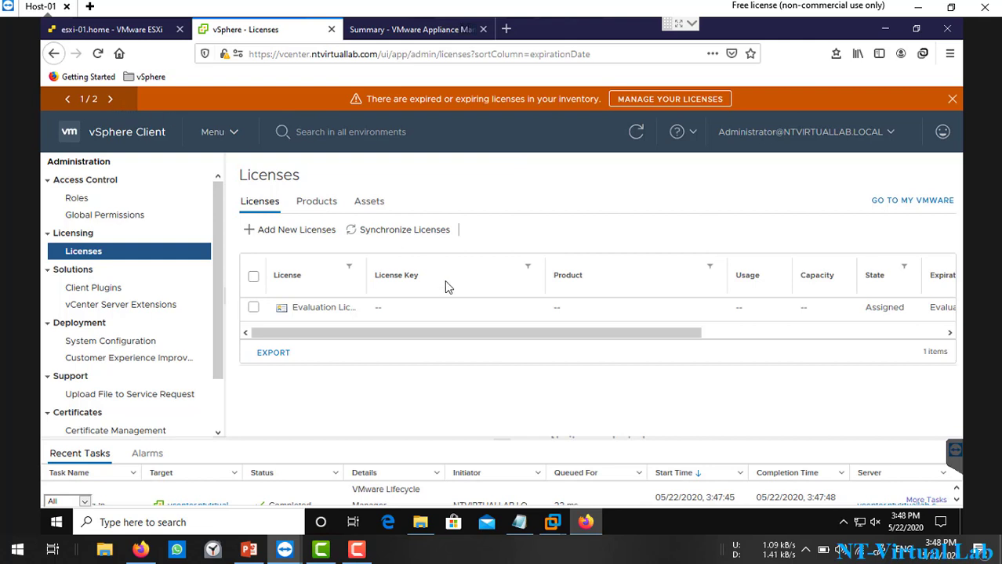
pyautogui.click(356, 307)
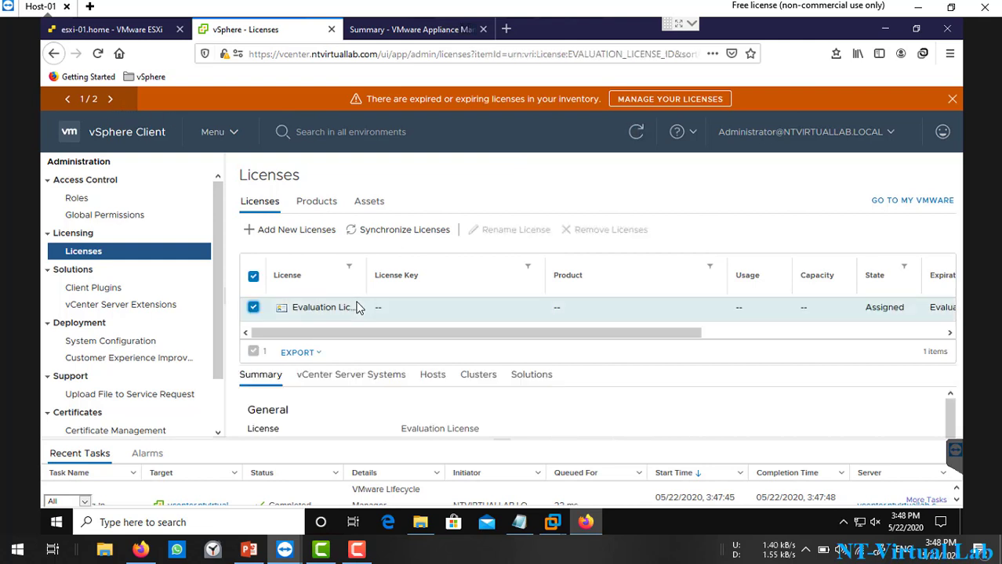
pyautogui.scroll(-1, 496, 408)
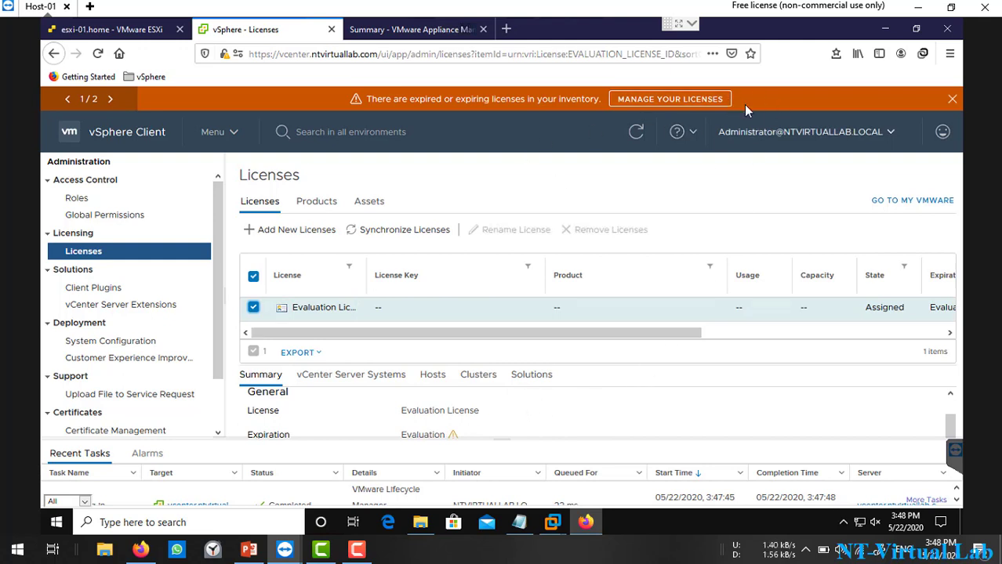
# Step: View the available 7.0.0.10300 vCenter update, then dismiss the updates and expired-licenses banners
pyautogui.click(112, 99)
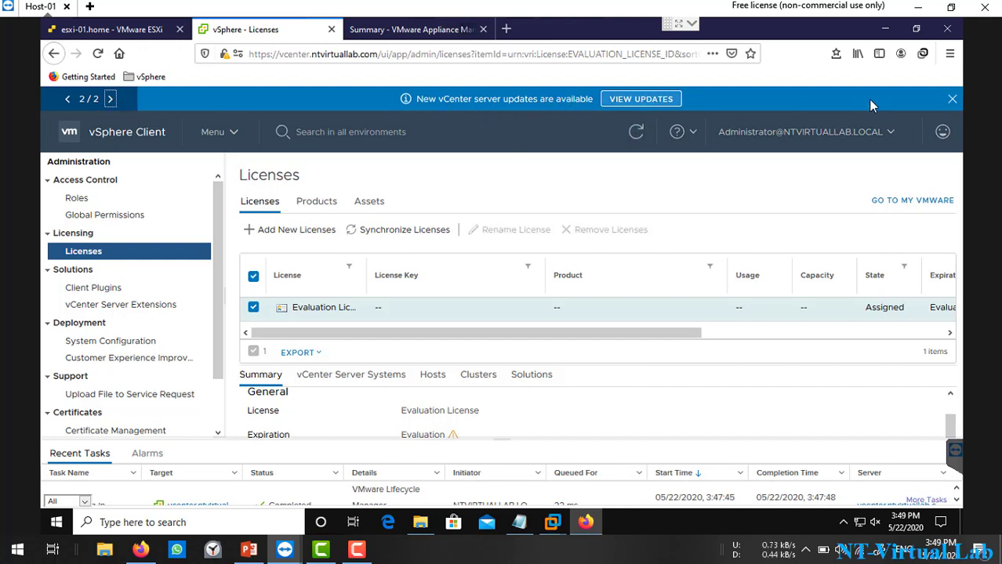
pyautogui.click(641, 98)
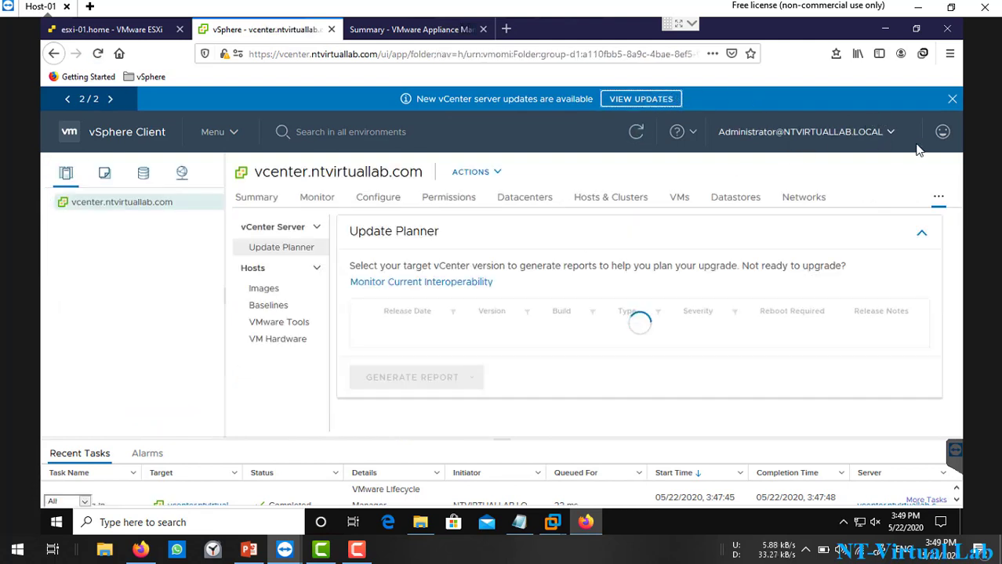
pyautogui.click(956, 102)
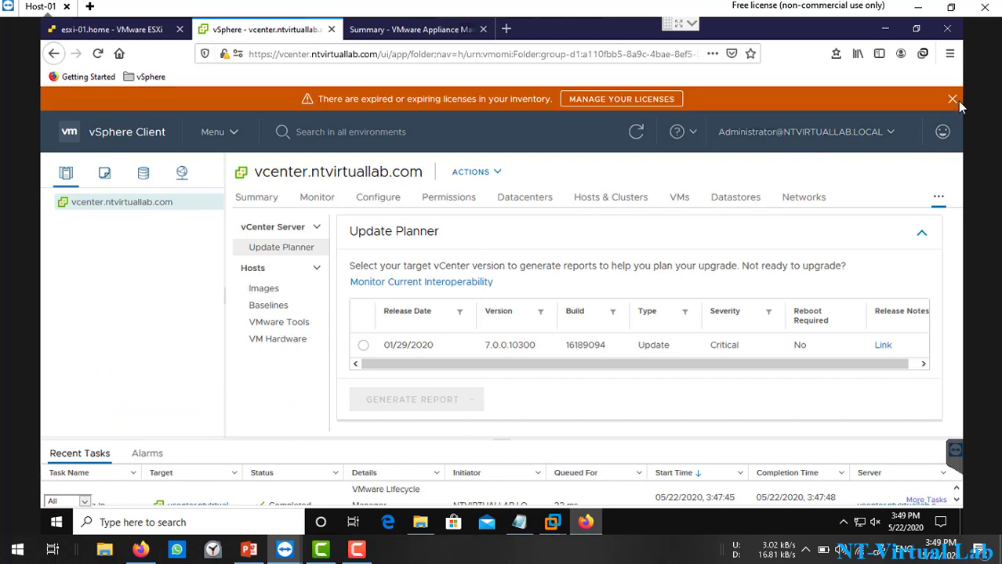
pyautogui.click(952, 100)
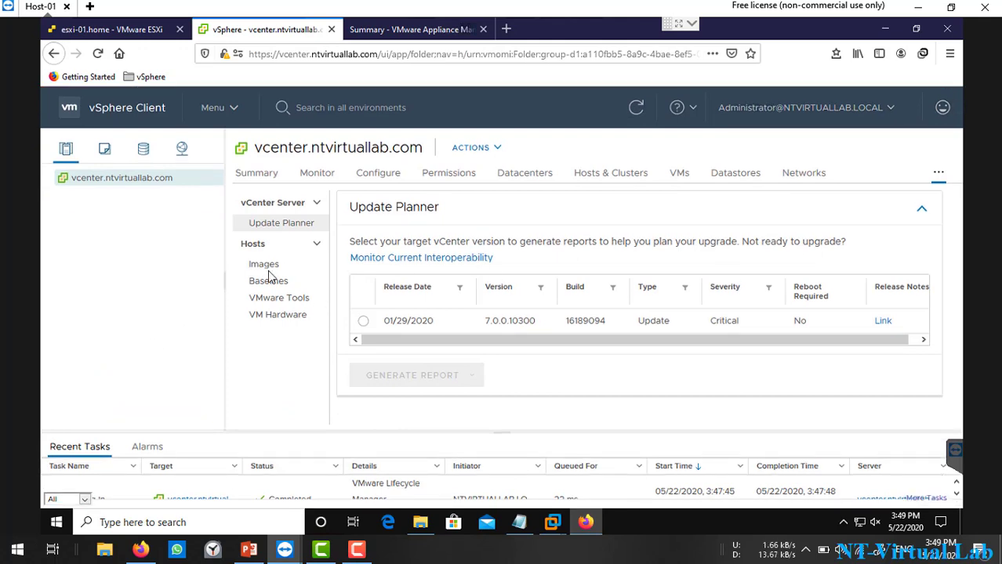